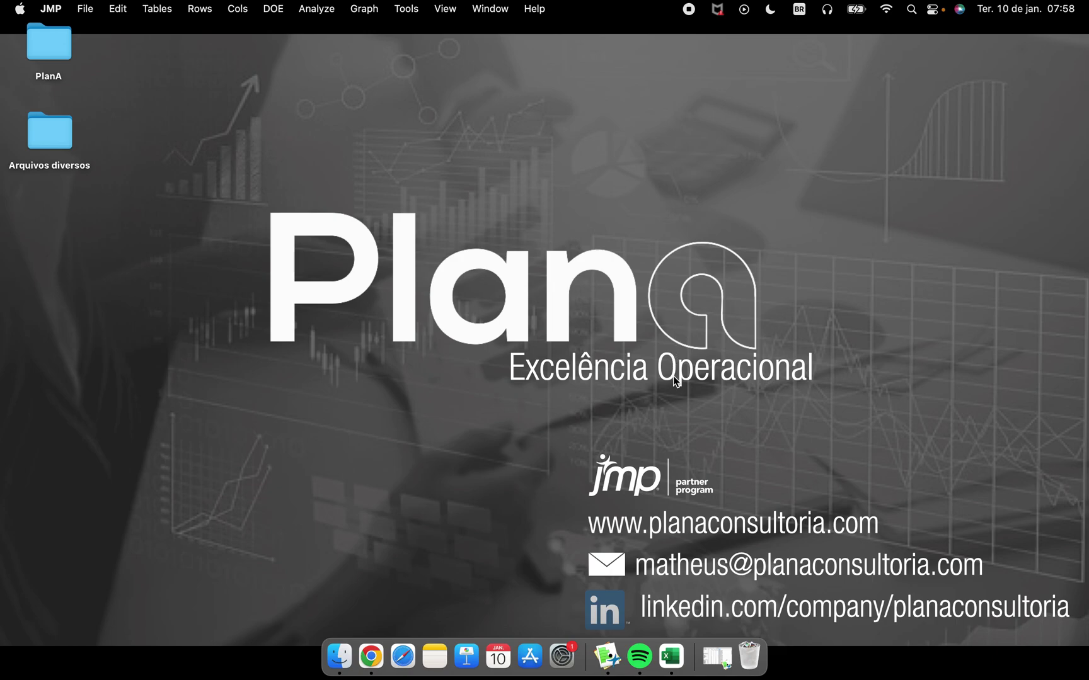
# Step: Switch to JMP, maximize the untitled 16 data table and select its Day through Y columns
pyautogui.click(607, 657)
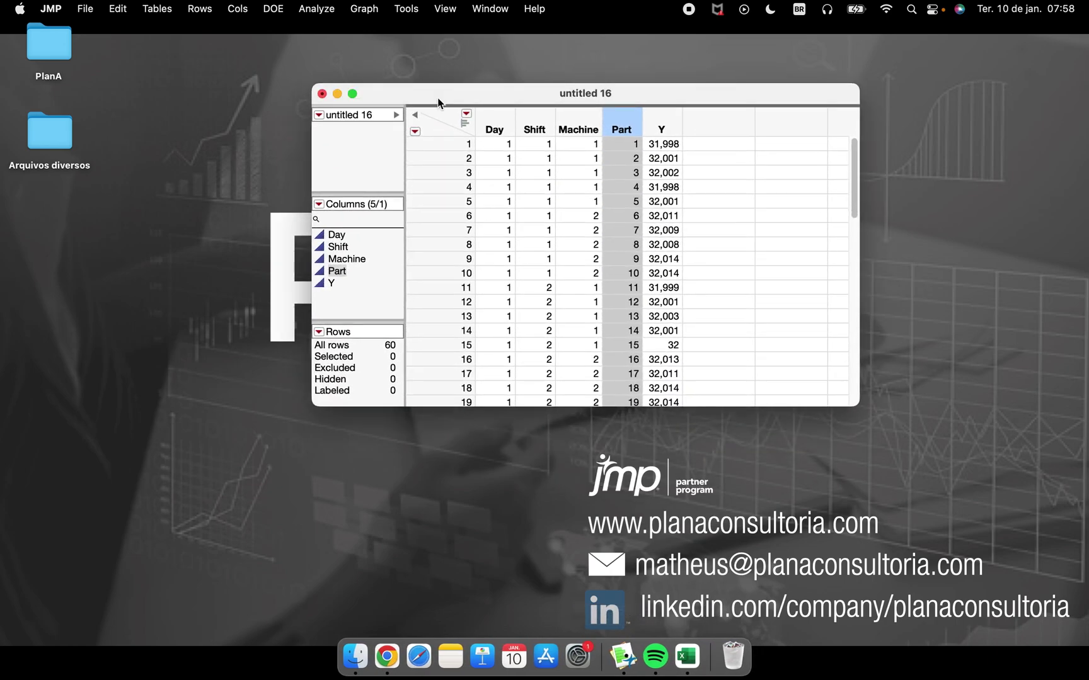
pyautogui.click(352, 95)
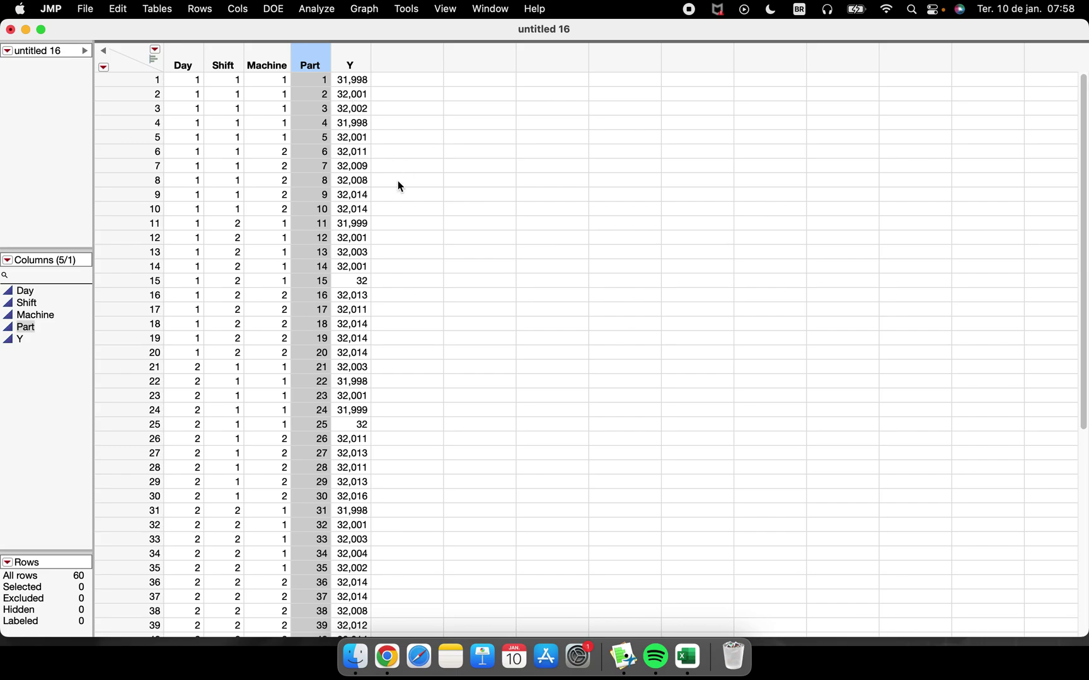
pyautogui.click(348, 352)
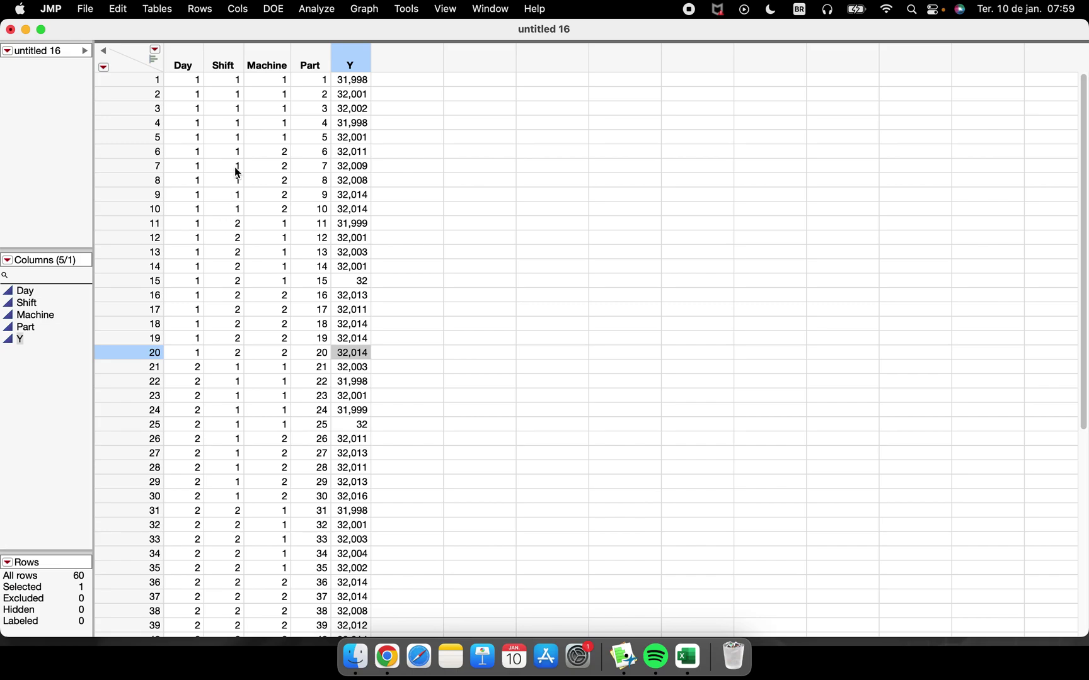
pyautogui.moveTo(192, 59); pyautogui.dragTo(344, 61)
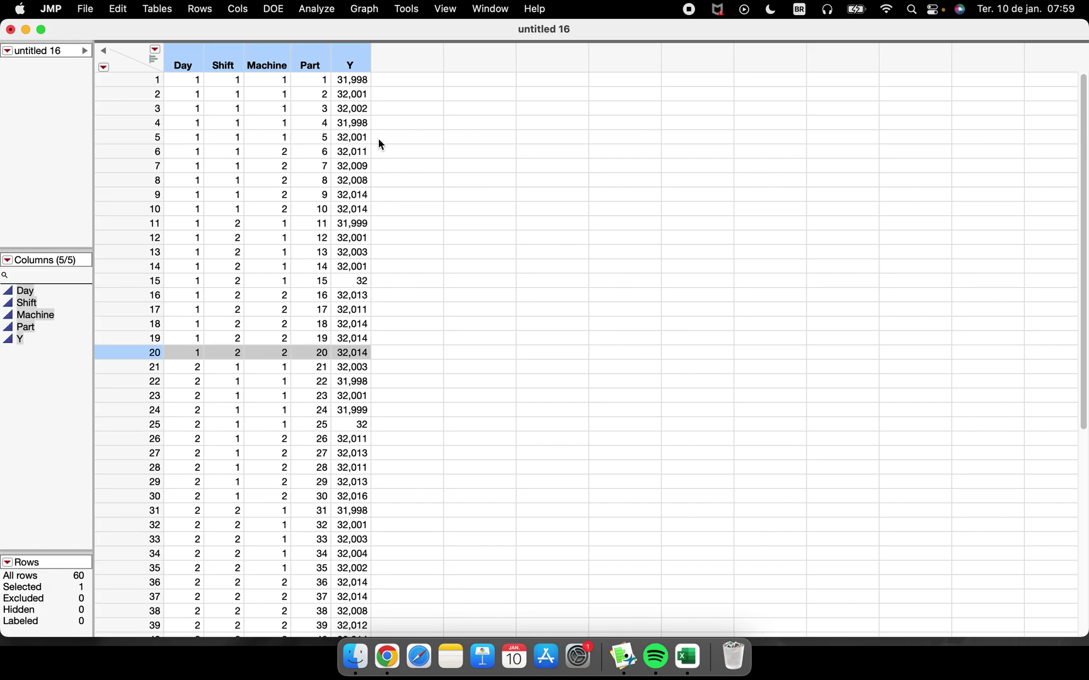
# Step: Add two empty numeric columns after the Y column
pyautogui.doubleClick(419, 63)
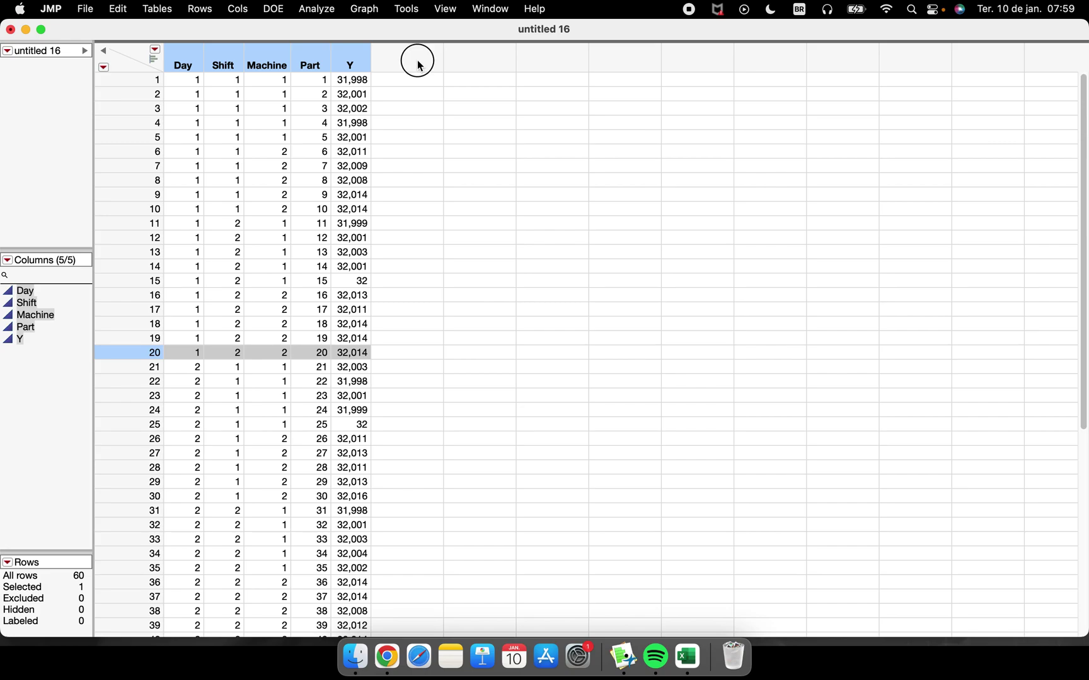
pyautogui.rightClick(475, 62)
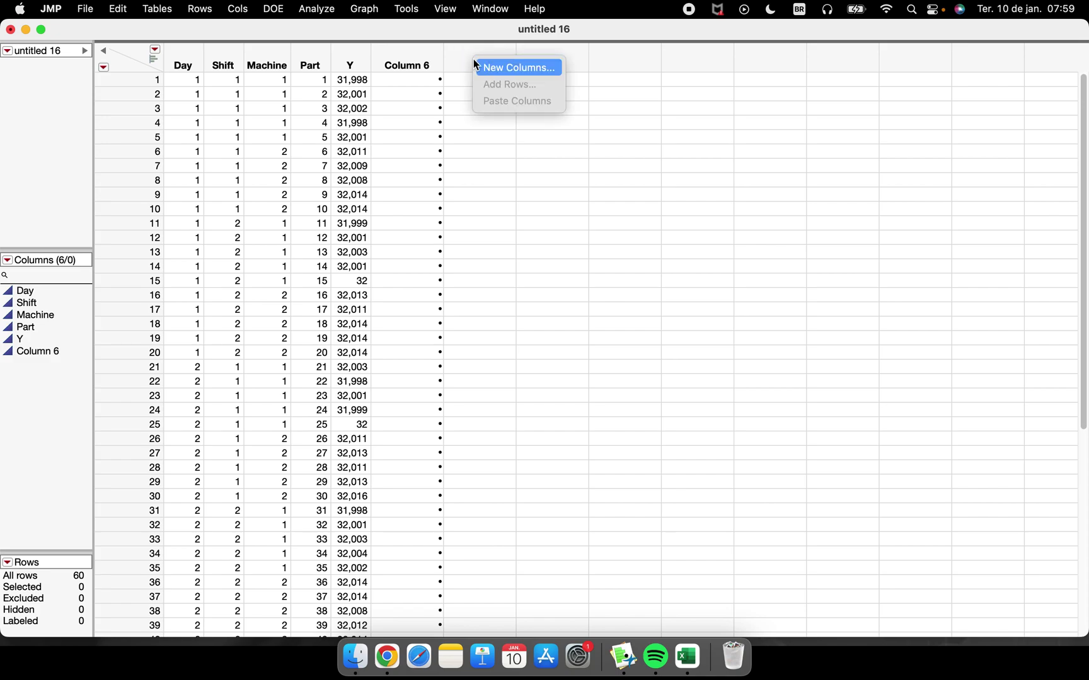
pyautogui.click(510, 68)
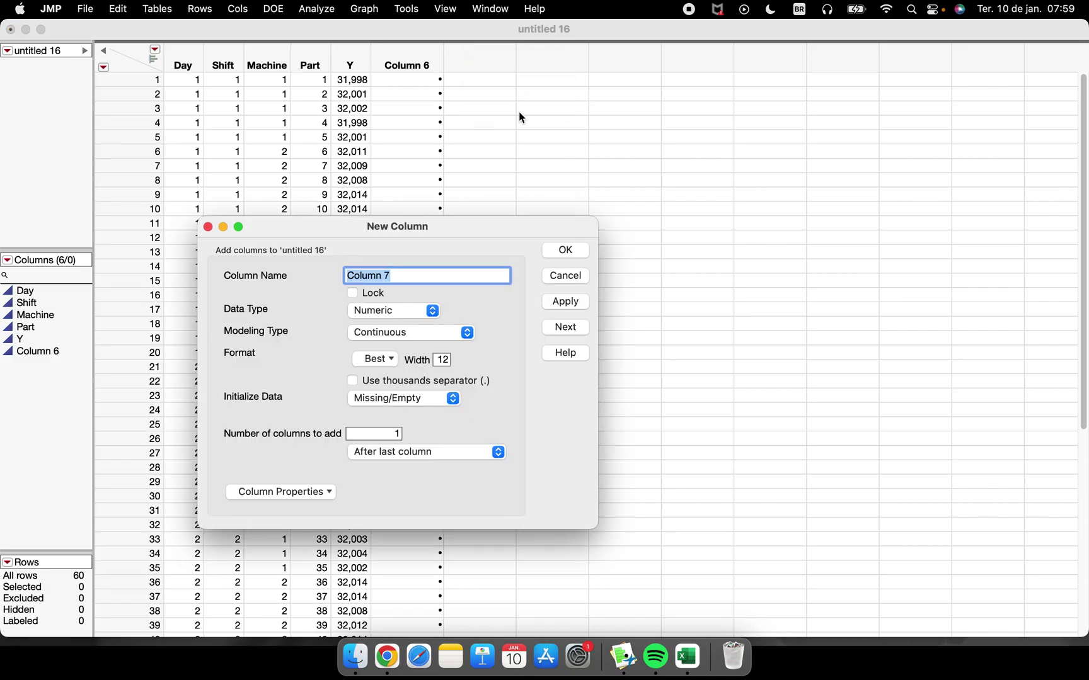
pyautogui.click(565, 252)
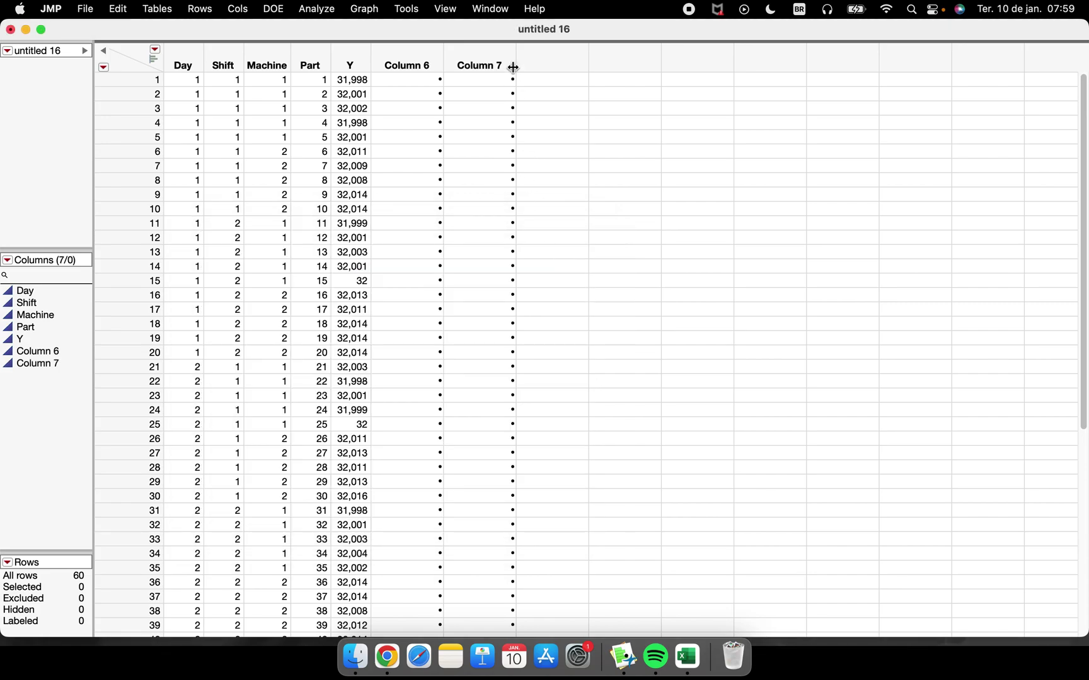
# Step: Add 14 empty rows at the end of the data table
pyautogui.scroll(-7, 173, 443)
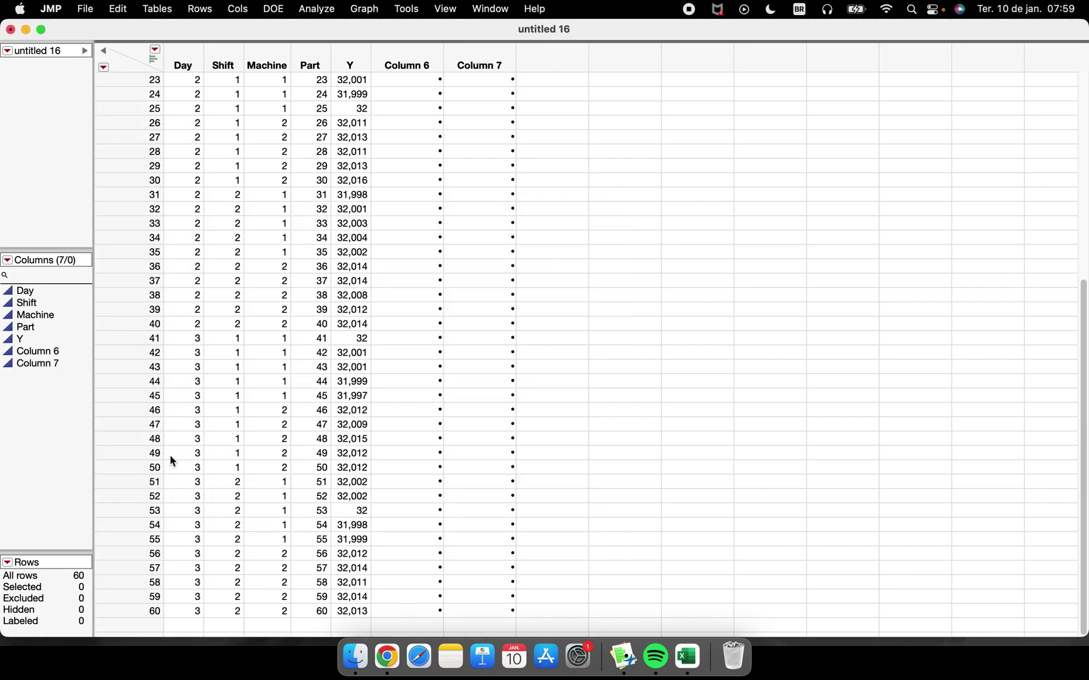
pyautogui.rightClick(149, 629)
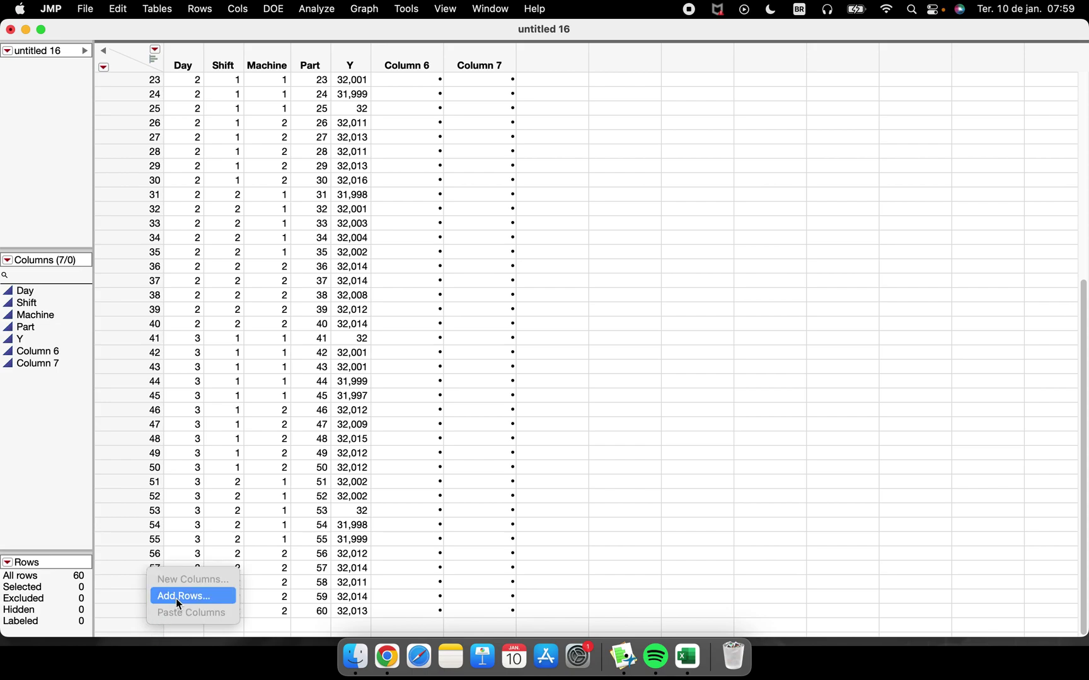
pyautogui.click(175, 598)
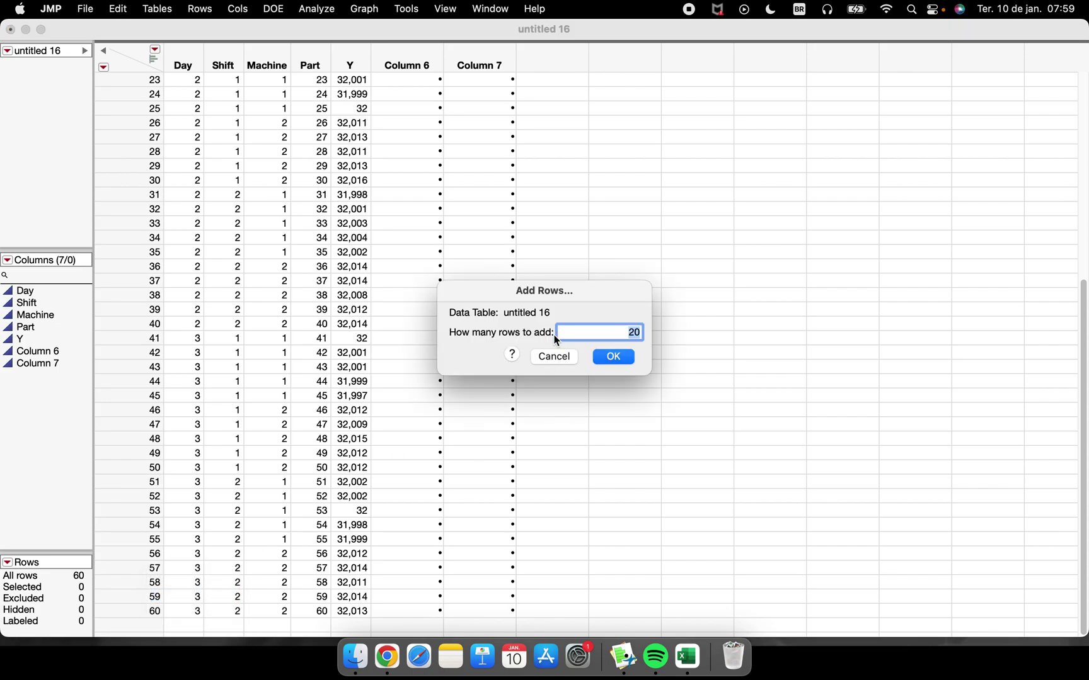
pyautogui.write('14')
pyautogui.click(609, 357)
pyautogui.scroll(-5, 202, 498)
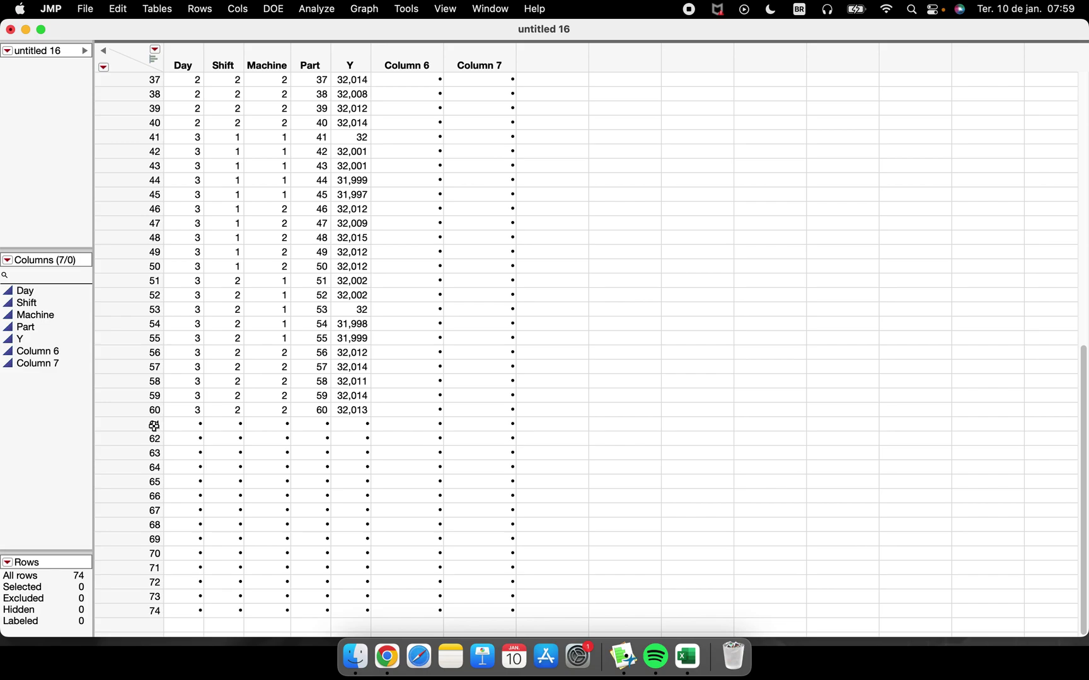
# Step: Delete the empty rows 61 to 74 from the data table
pyautogui.moveTo(136, 425); pyautogui.dragTo(140, 613)
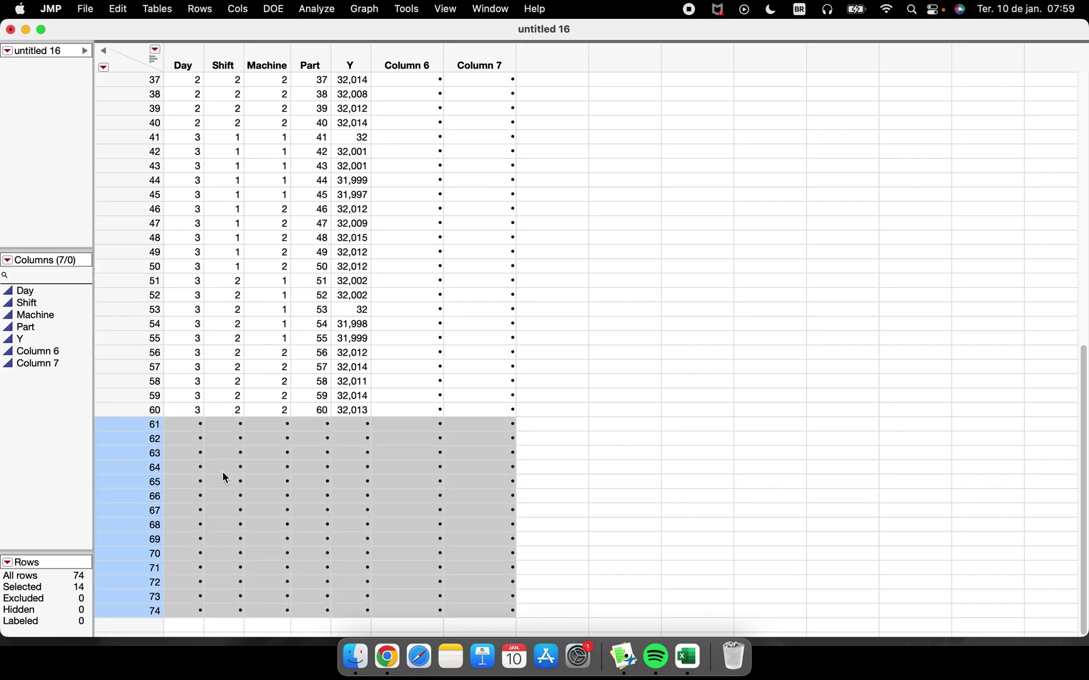
pyautogui.rightClick(137, 453)
pyautogui.rightClick(145, 480)
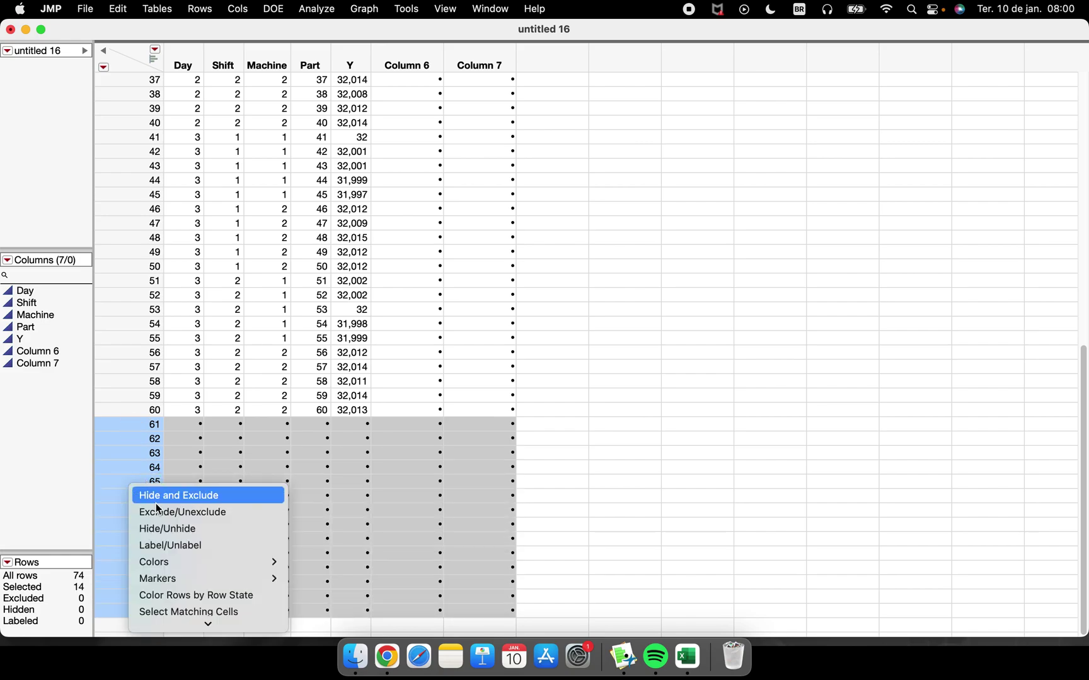
pyautogui.moveTo(205, 624)
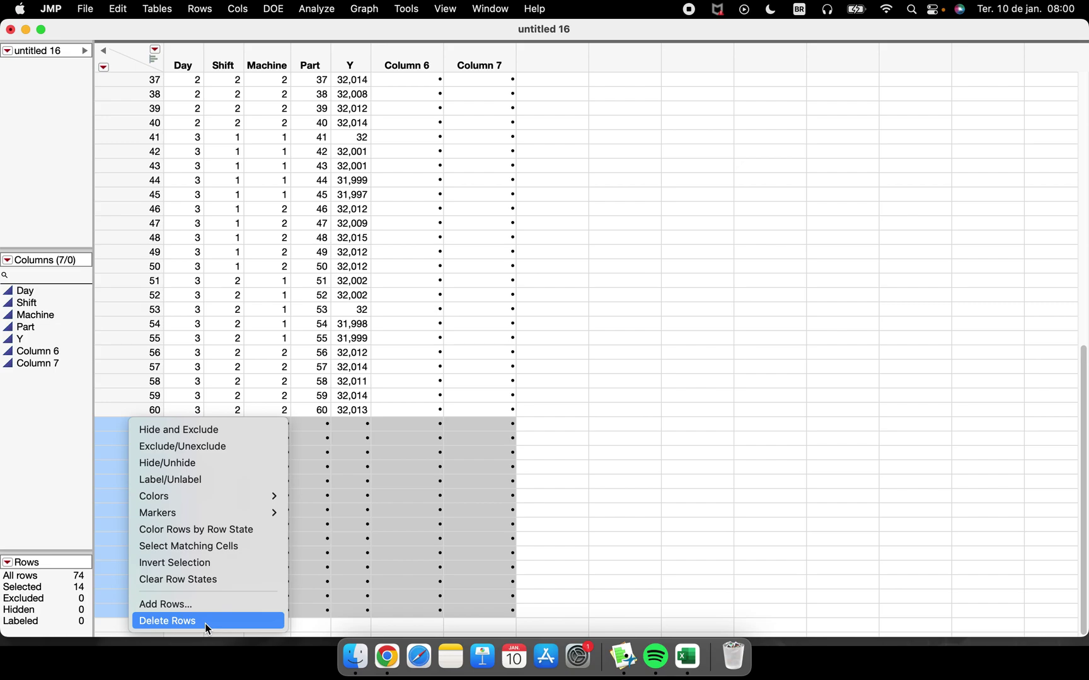
pyautogui.click(186, 622)
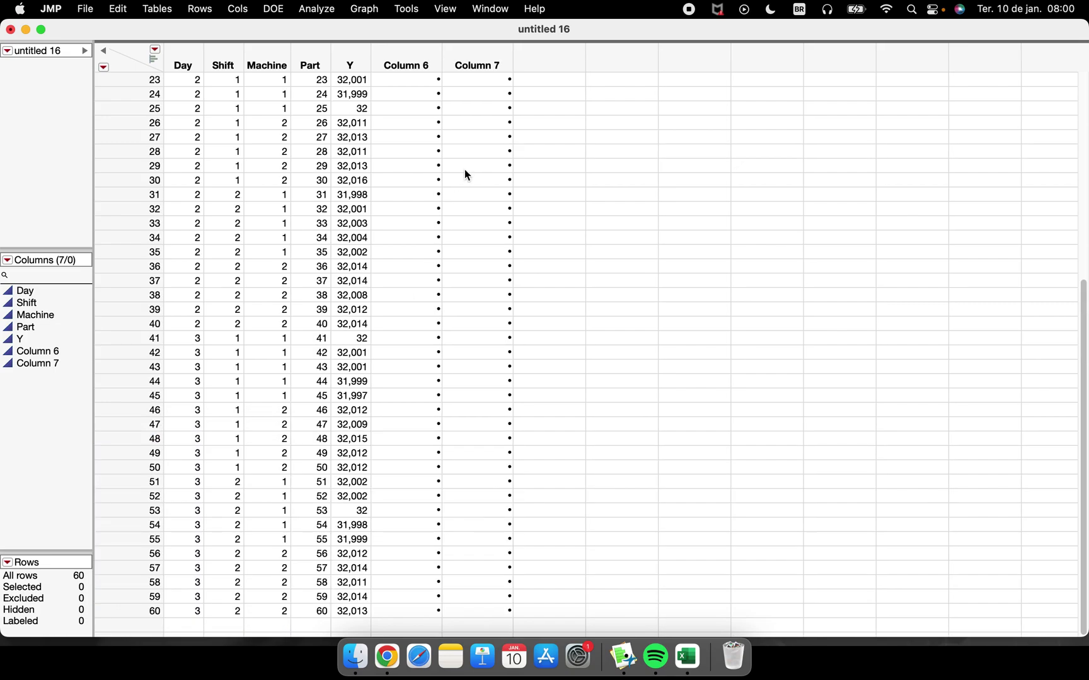
# Step: Delete the empty columns Column 6 and Column 7
pyautogui.moveTo(426, 62); pyautogui.dragTo(477, 63)
pyautogui.rightClick(435, 55)
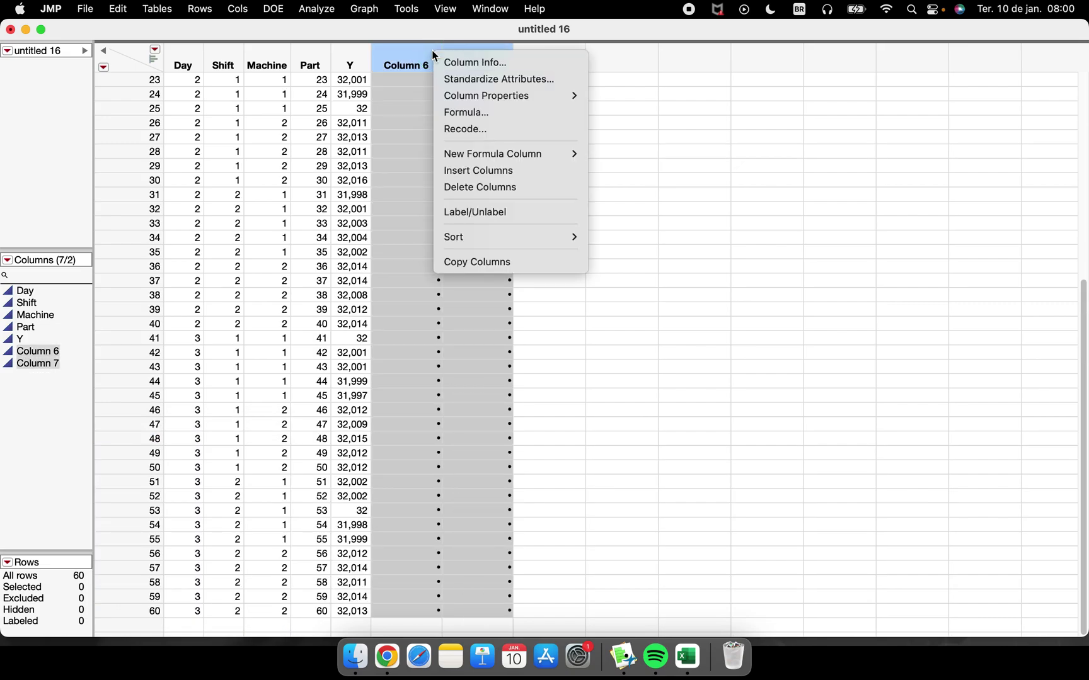
pyautogui.click(481, 189)
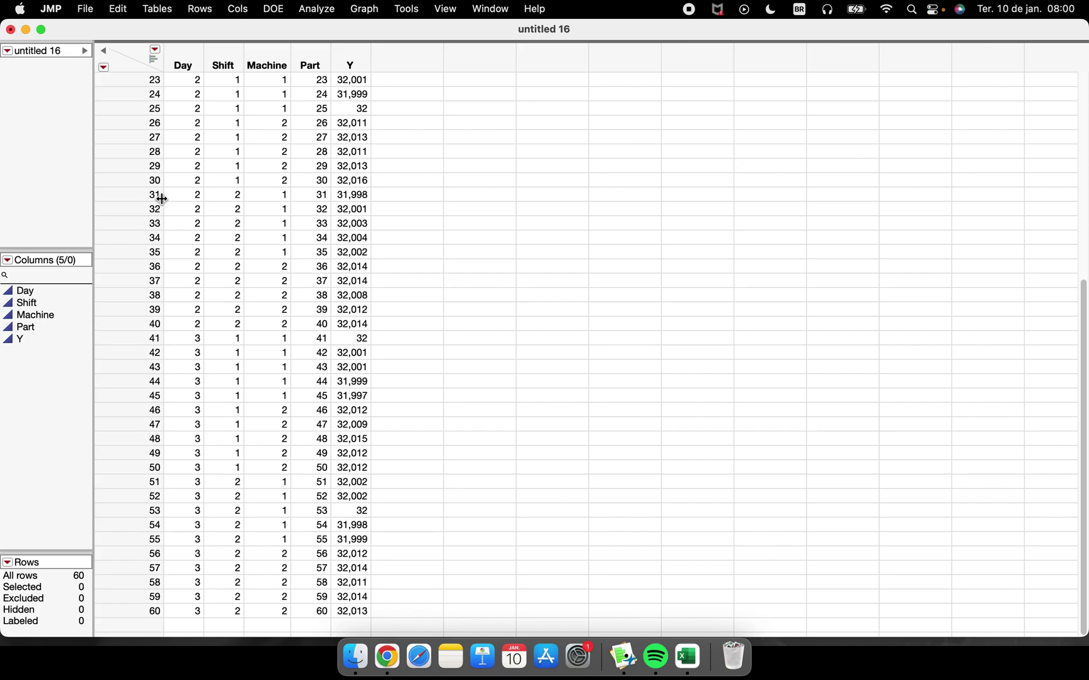
# Step: Examine the table's rows and its Day, Shift and Y columns to see how the data is organized
pyautogui.scroll(10, 208, 150)
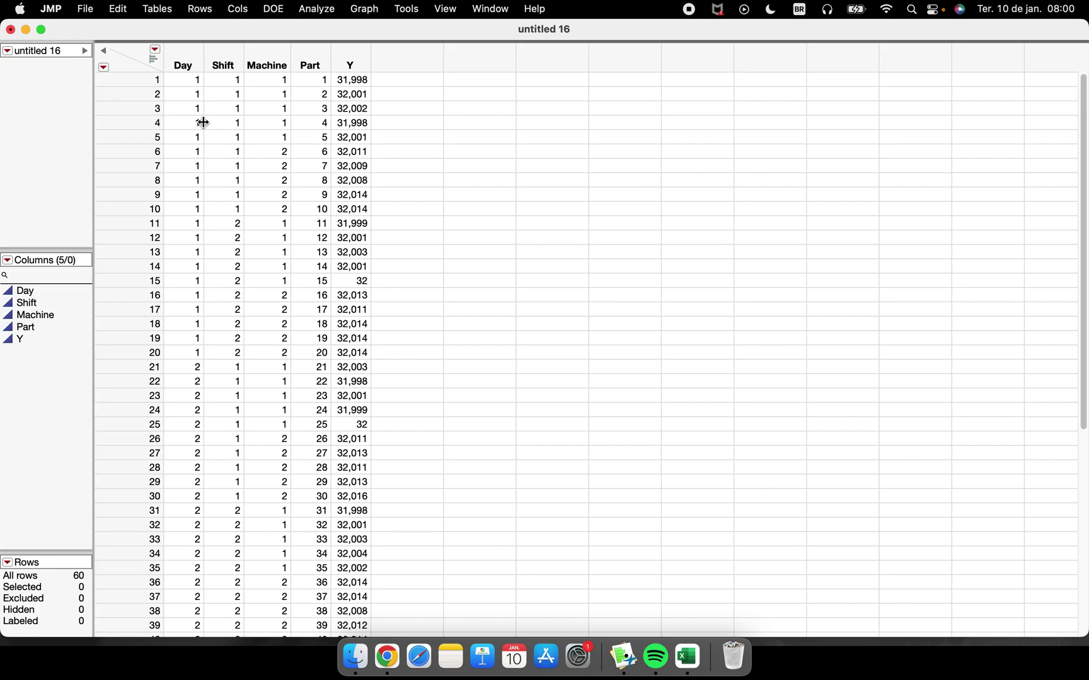
pyautogui.click(197, 80)
pyautogui.moveTo(212, 83); pyautogui.dragTo(357, 584)
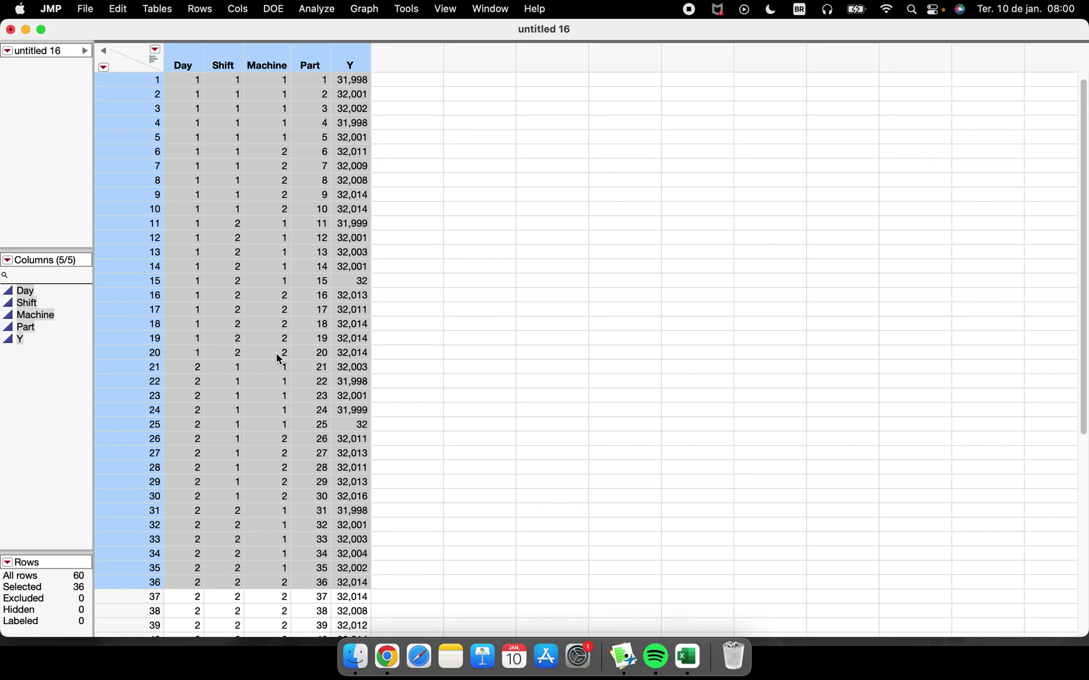
pyautogui.scroll(-5, 277, 354)
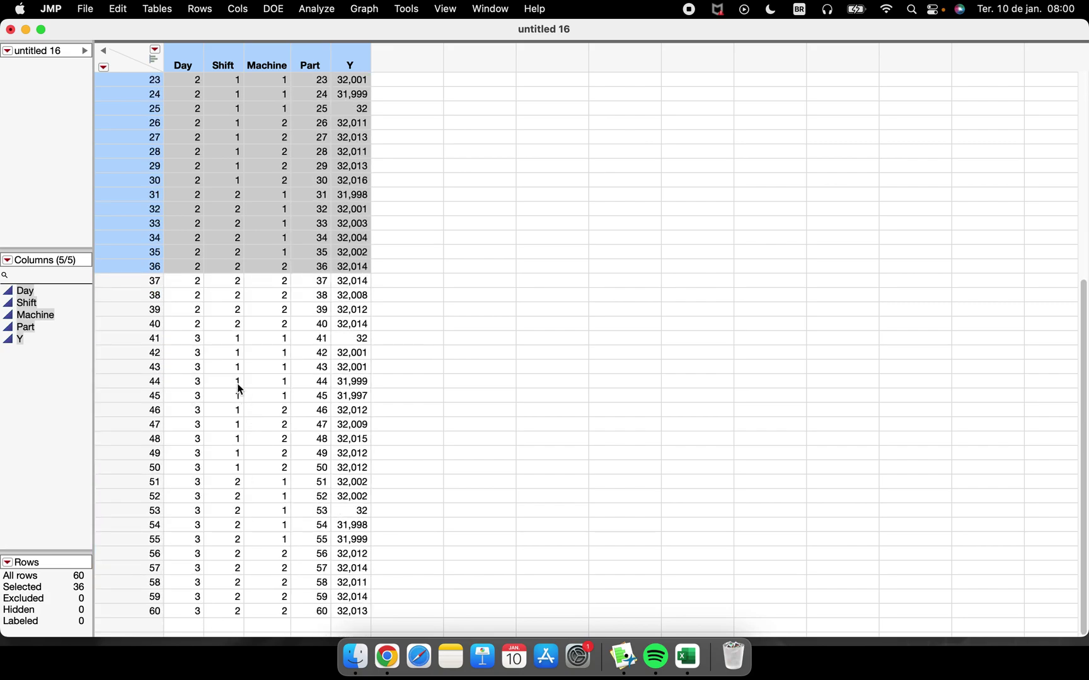
pyautogui.scroll(5, 237, 386)
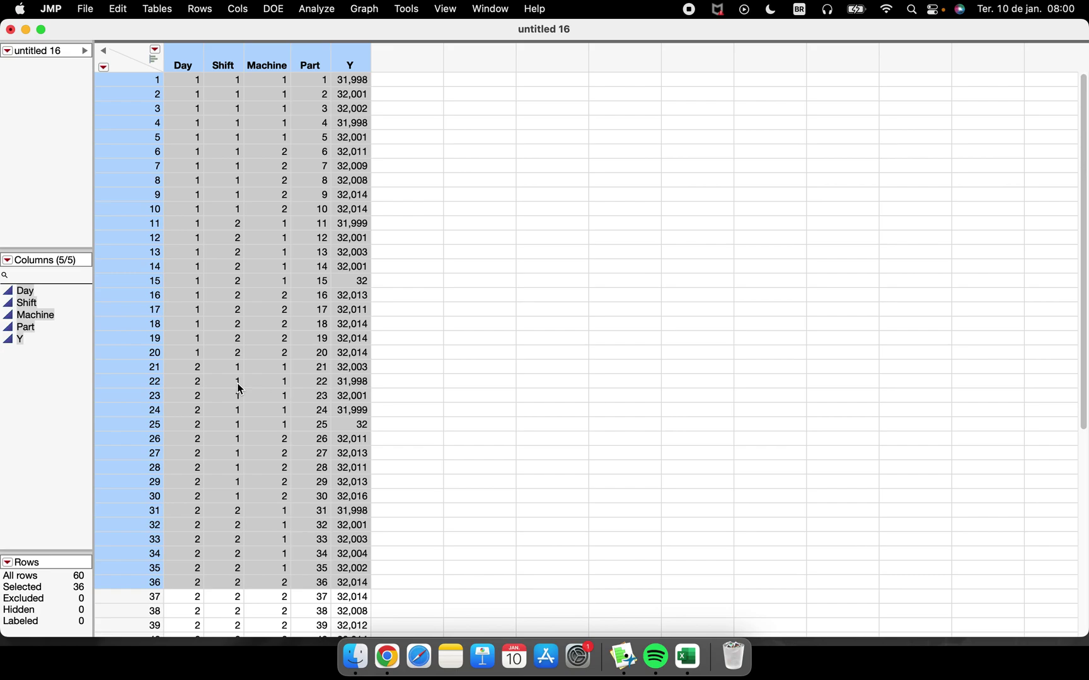
pyautogui.click(180, 49)
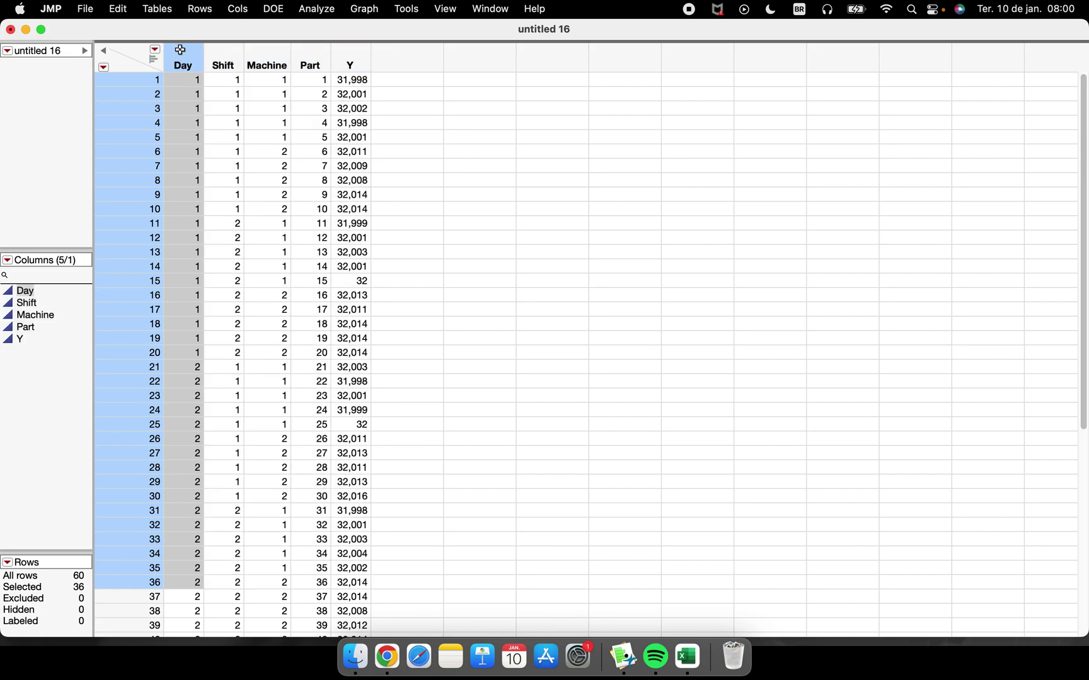
pyautogui.click(222, 56)
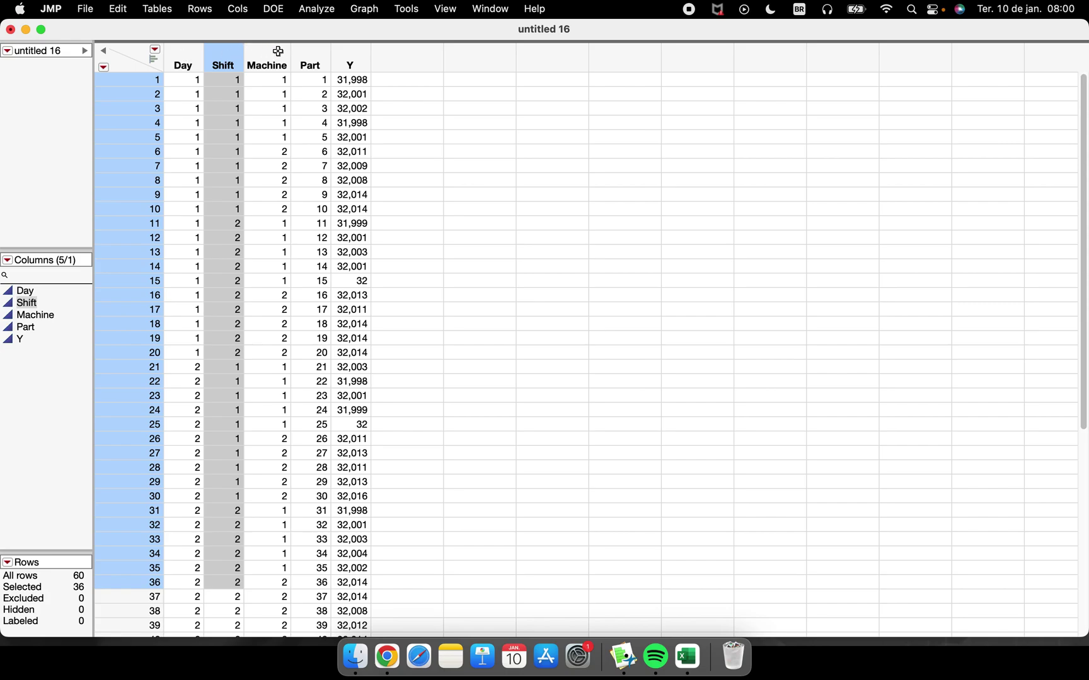
pyautogui.click(362, 52)
pyautogui.click(30, 387)
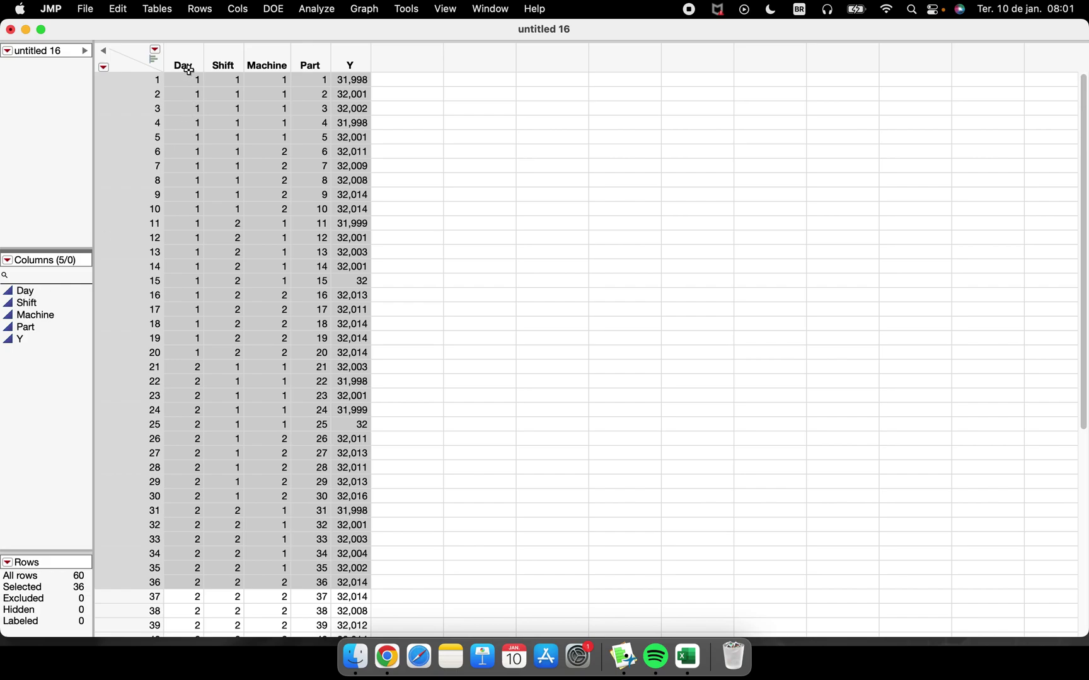
# Step: Set the modeling type of the Day, Shift, Machine and Part columns to Nominal
pyautogui.click(24, 292)
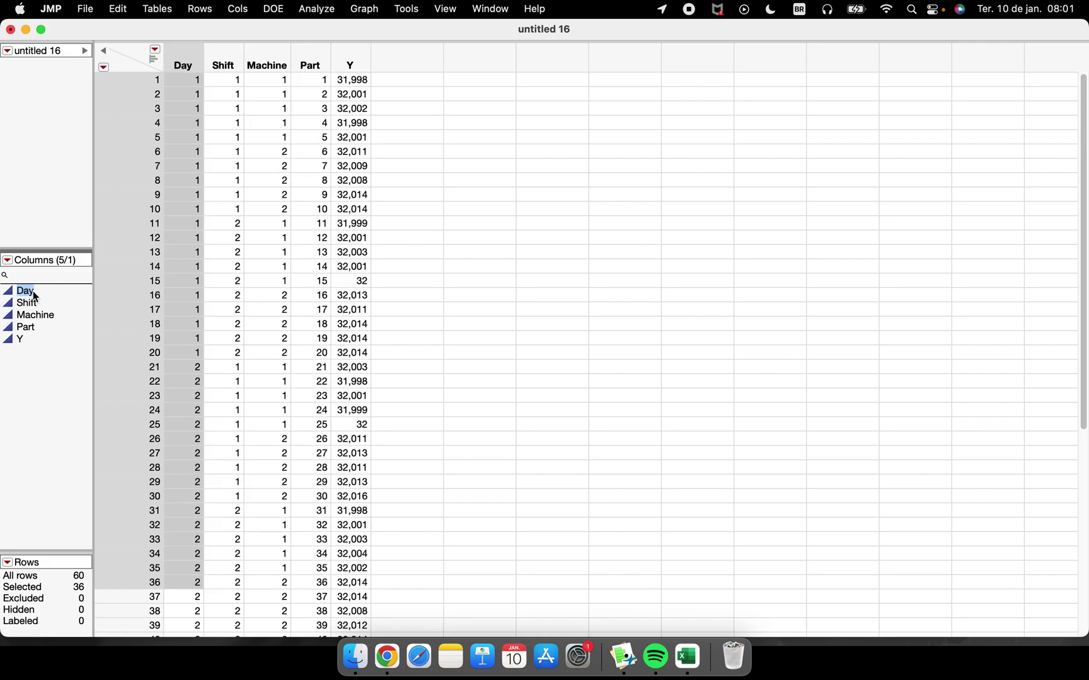
pyautogui.moveTo(24, 310)
pyautogui.mouseDown()
pyautogui.moveTo(24, 296)
pyautogui.moveTo(22, 327)
pyautogui.mouseUp()
pyautogui.click(10, 293)
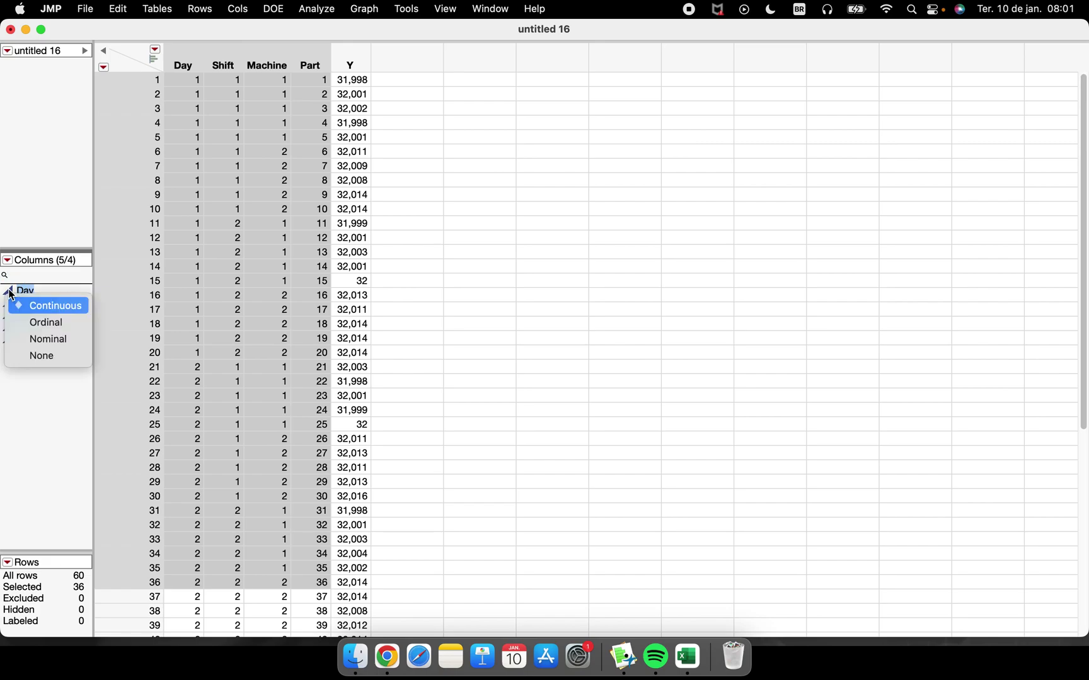
pyautogui.click(53, 339)
pyautogui.click(43, 346)
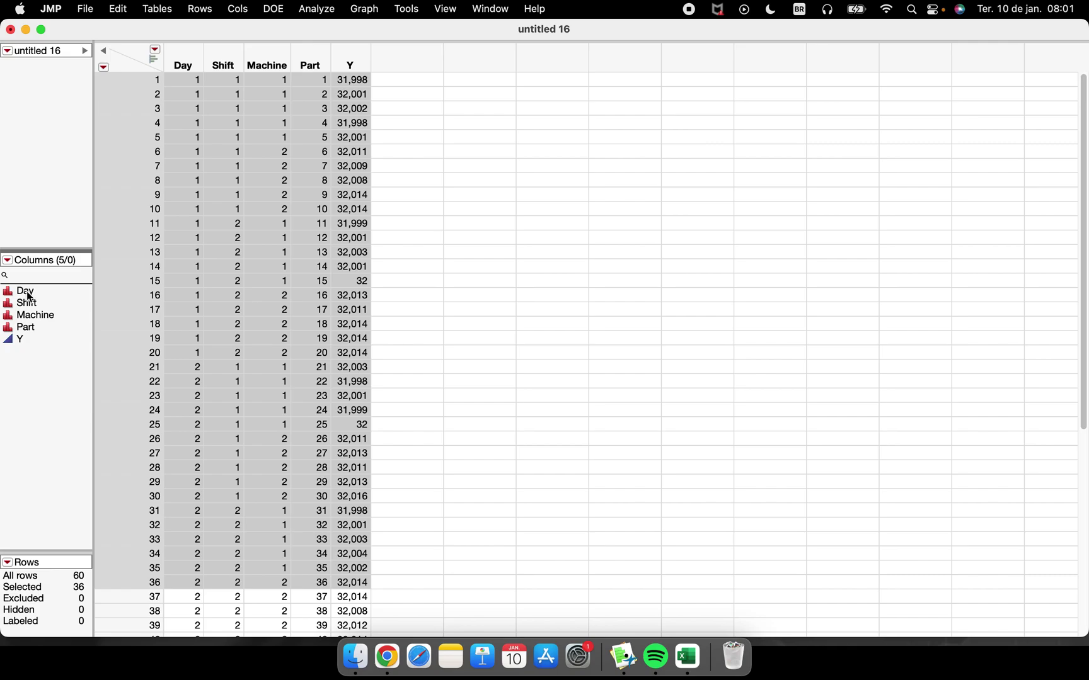
# Step: Change the Day column's modeling type to Ordinal and look over its rows
pyautogui.click(10, 298)
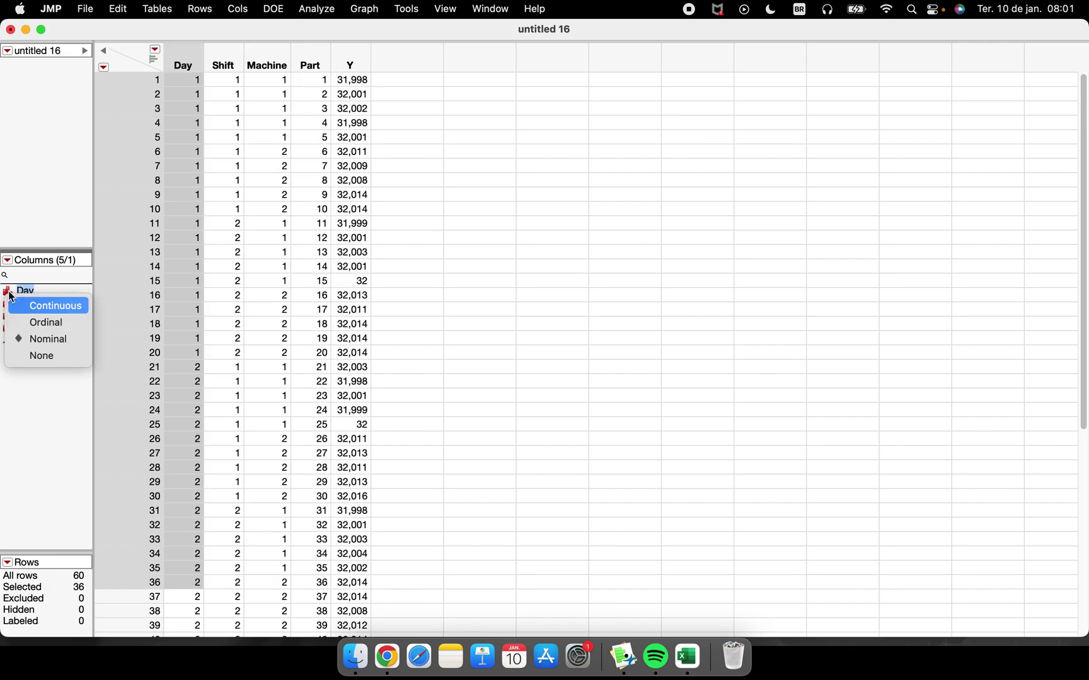
pyautogui.click(49, 322)
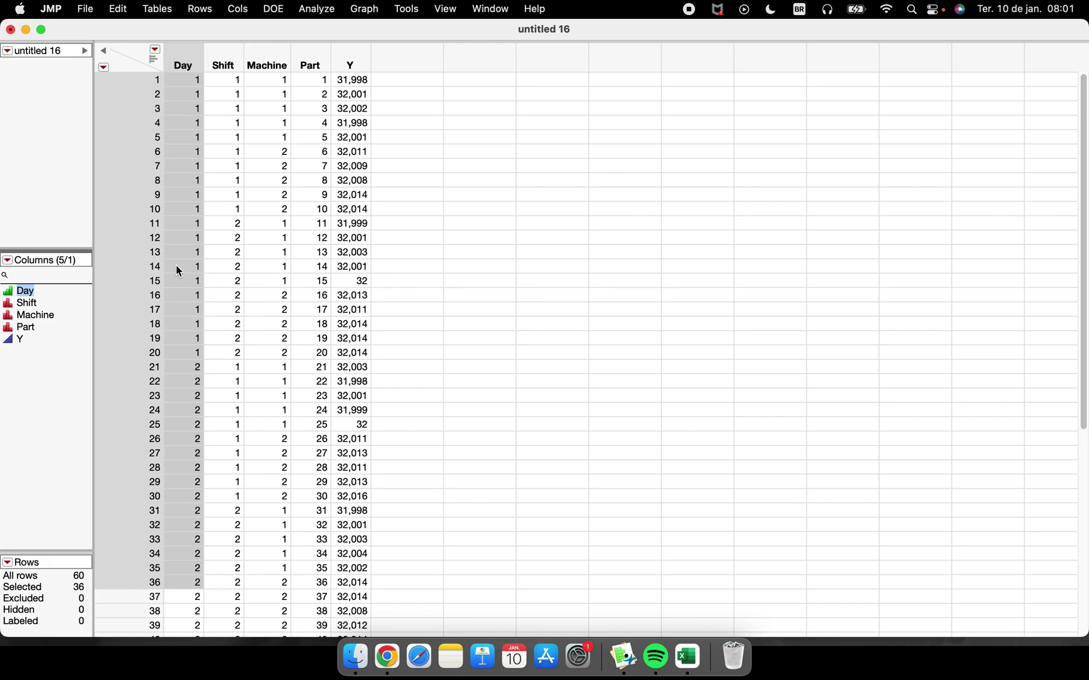
pyautogui.click(187, 460)
pyautogui.scroll(-3, 182, 471)
pyautogui.scroll(3, 179, 467)
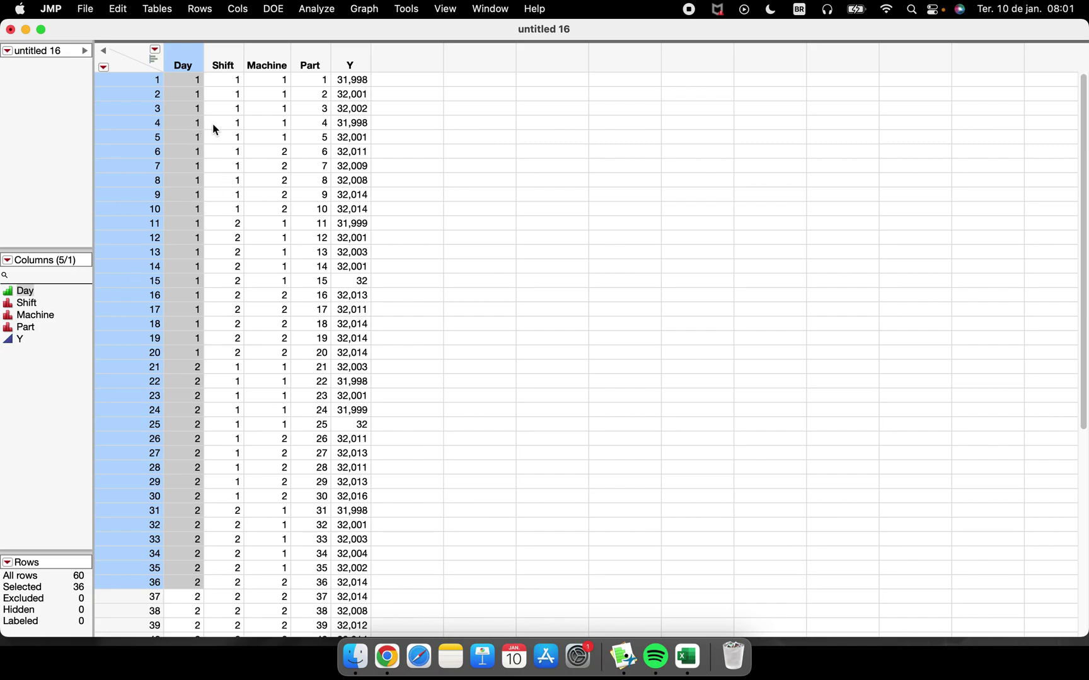
# Step: Review the data type and modeling type options in the Machine column's properties, keeping it Numeric and Nominal
pyautogui.click(262, 58)
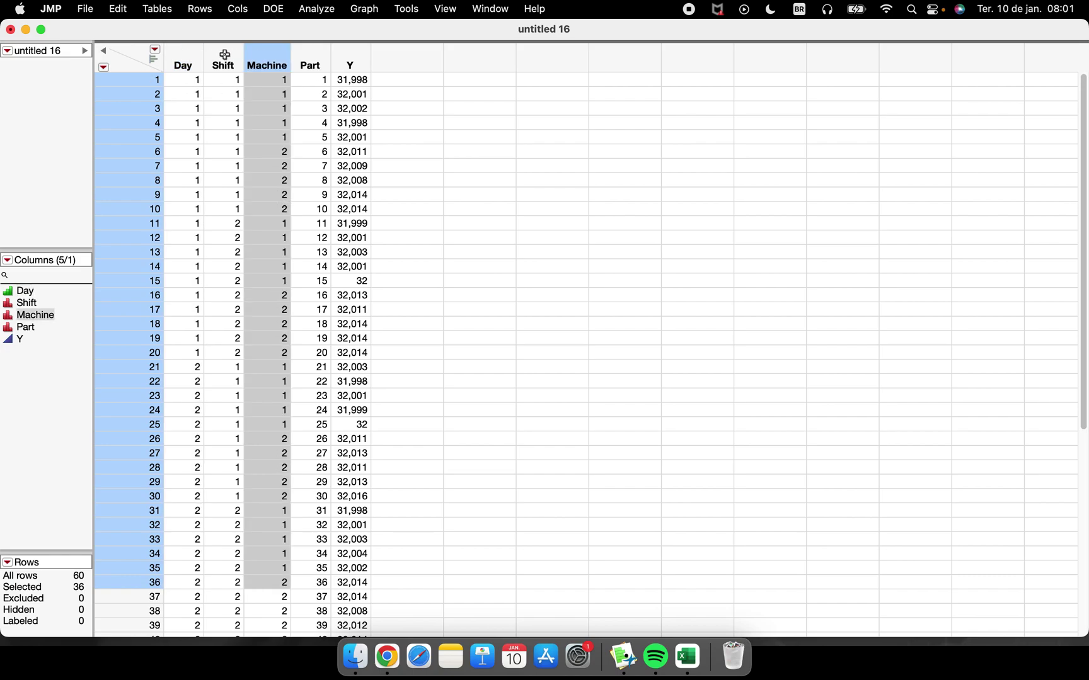
pyautogui.doubleClick(273, 54)
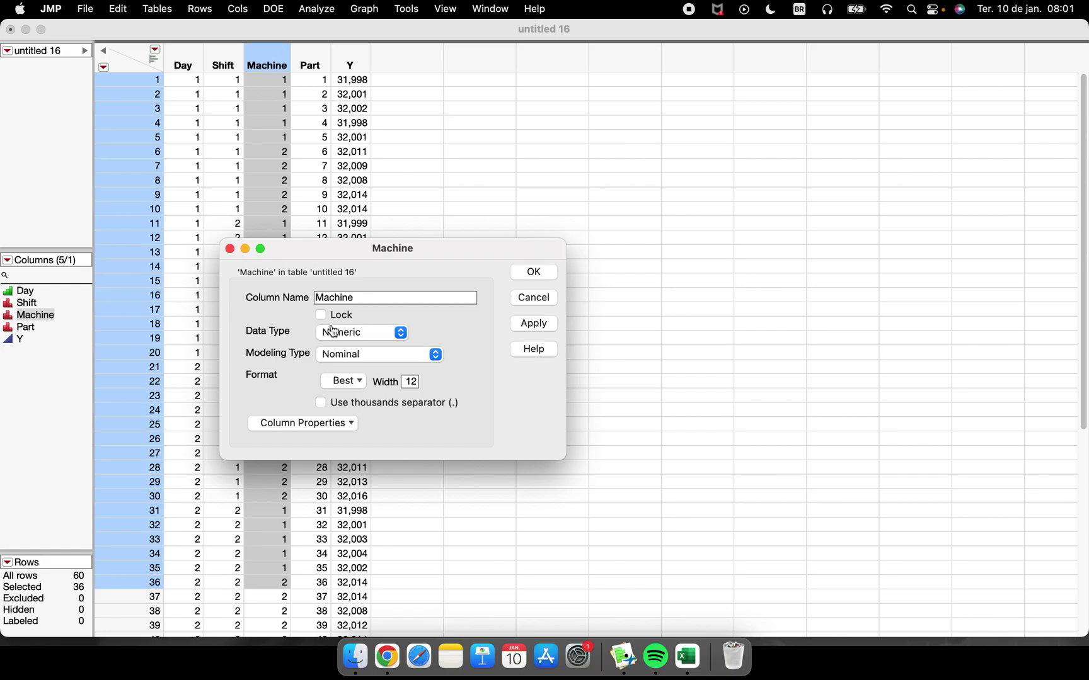
pyautogui.click(389, 336)
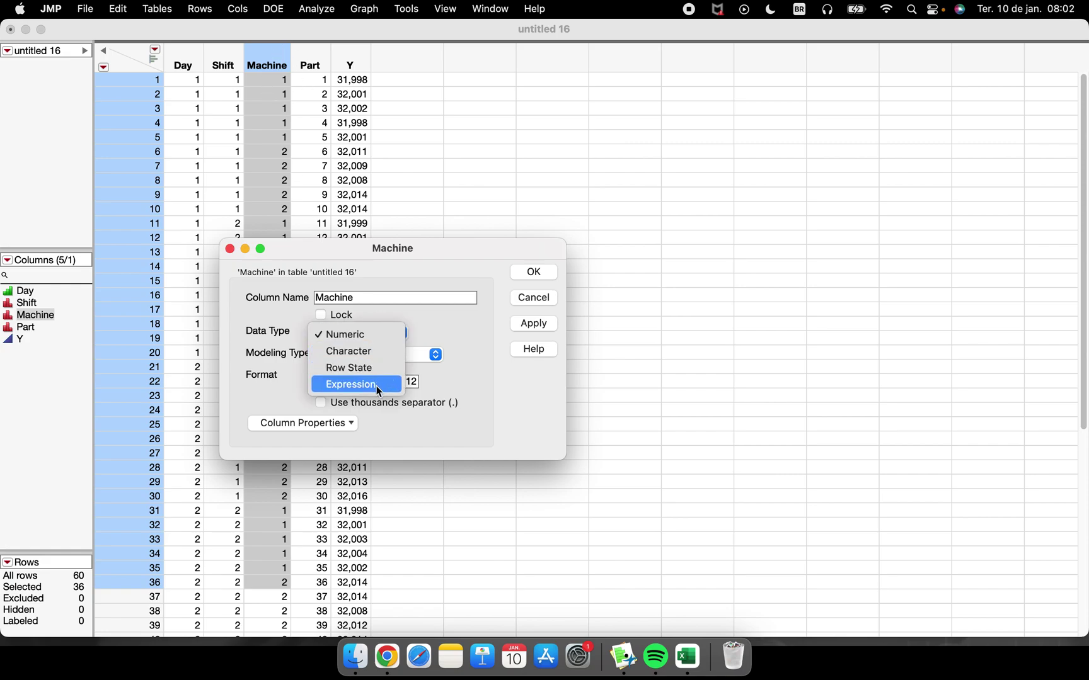
pyautogui.click(486, 394)
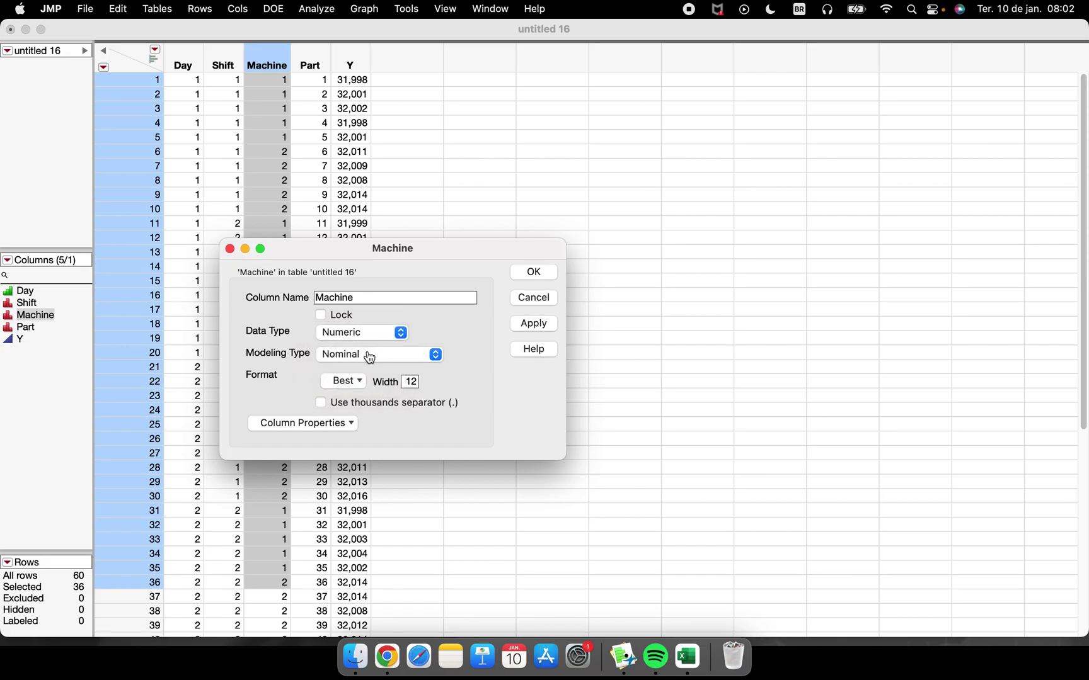
pyautogui.click(371, 360)
pyautogui.click(494, 394)
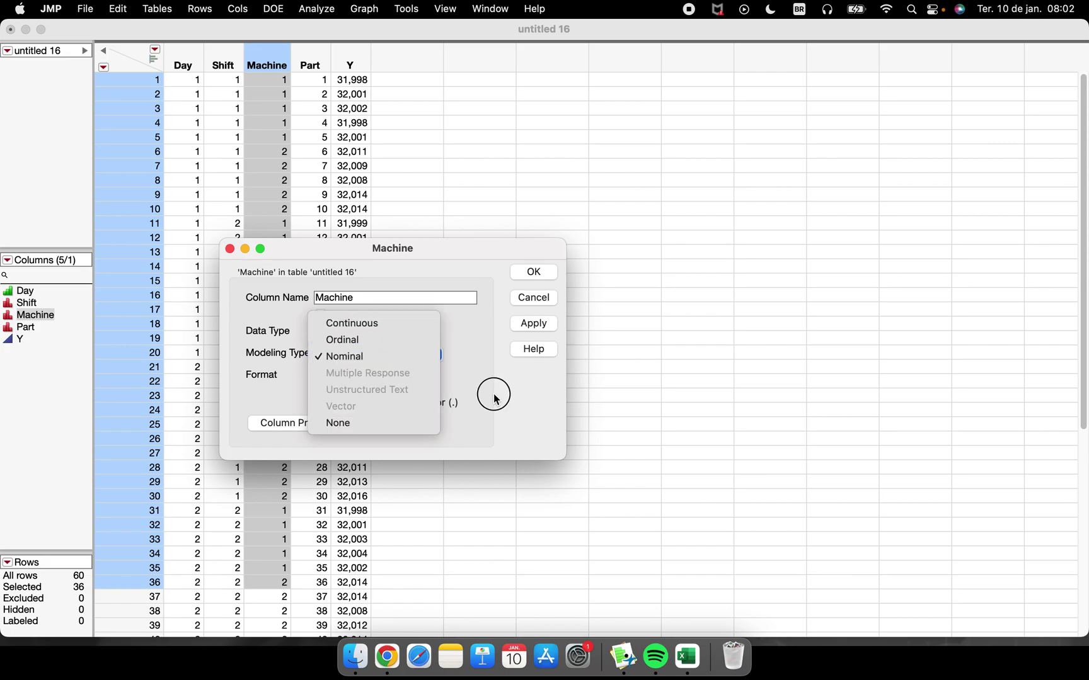
pyautogui.click(363, 359)
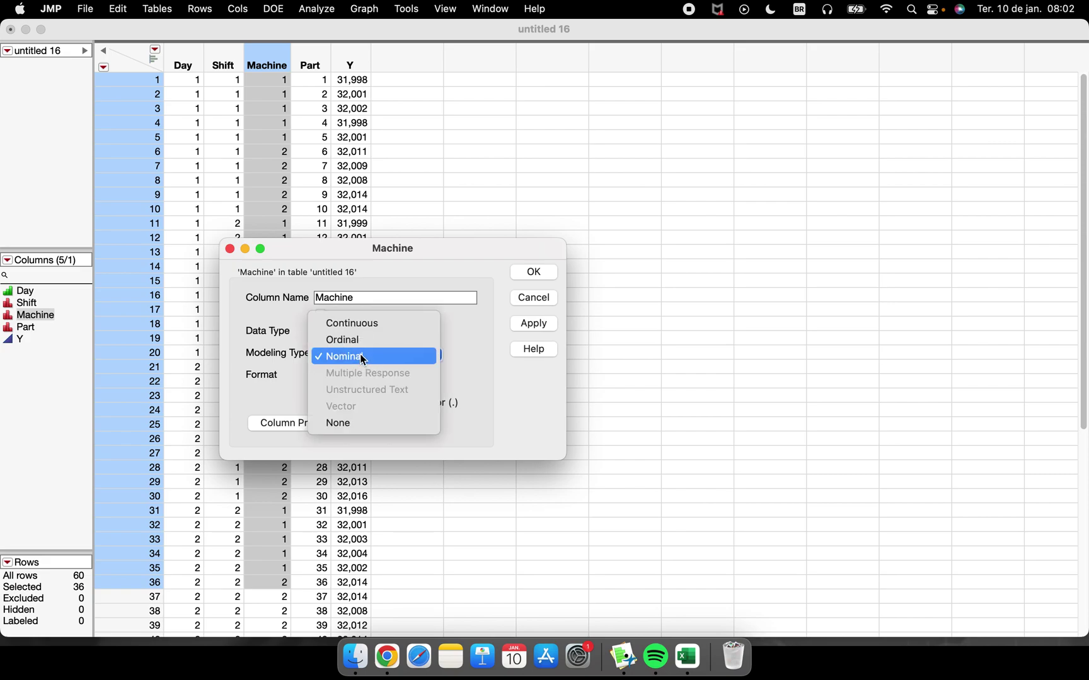
pyautogui.click(372, 358)
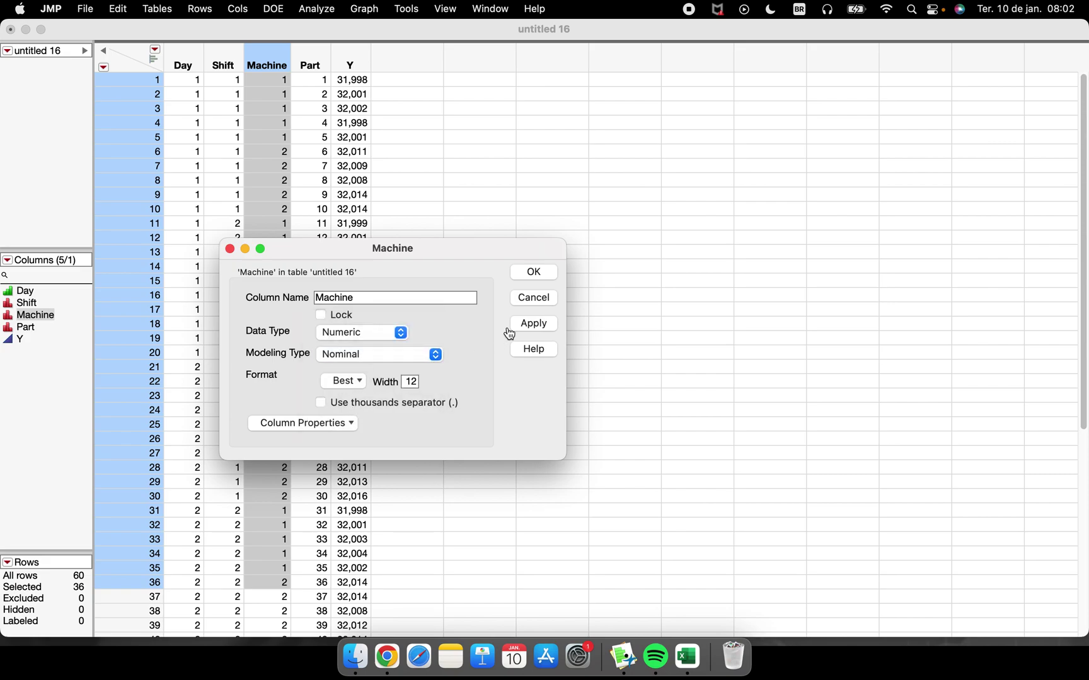
pyautogui.click(531, 273)
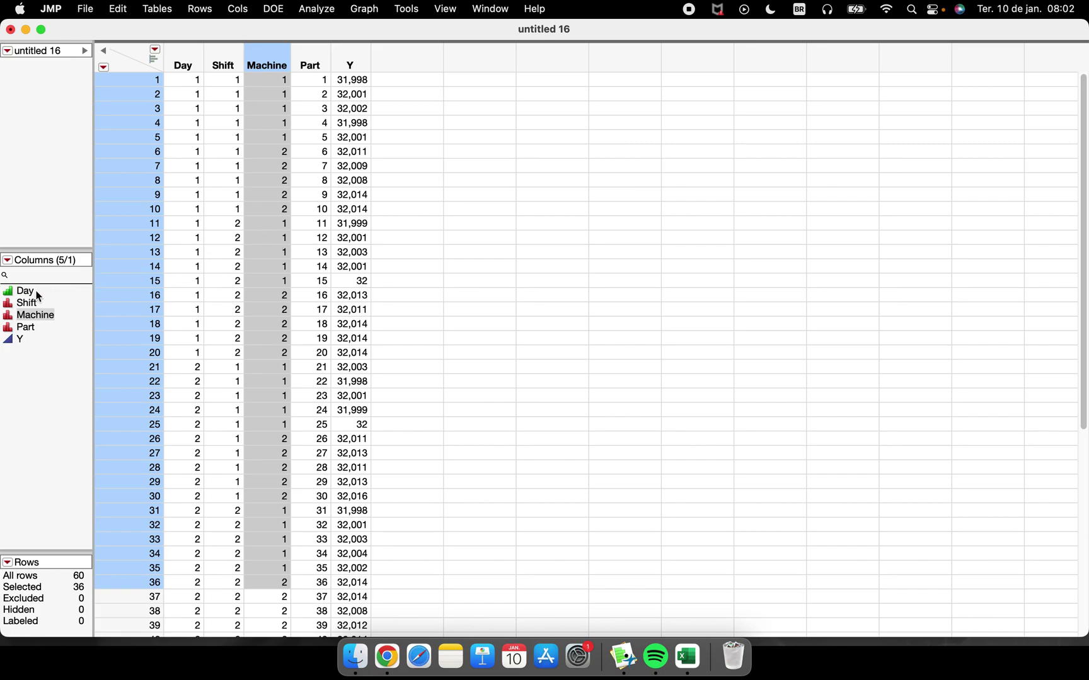
# Step: Set the modeling type of the Day, Shift, Machine and Part columns together to Nominal
pyautogui.click(29, 327)
pyautogui.moveTo(26, 291); pyautogui.dragTo(32, 328)
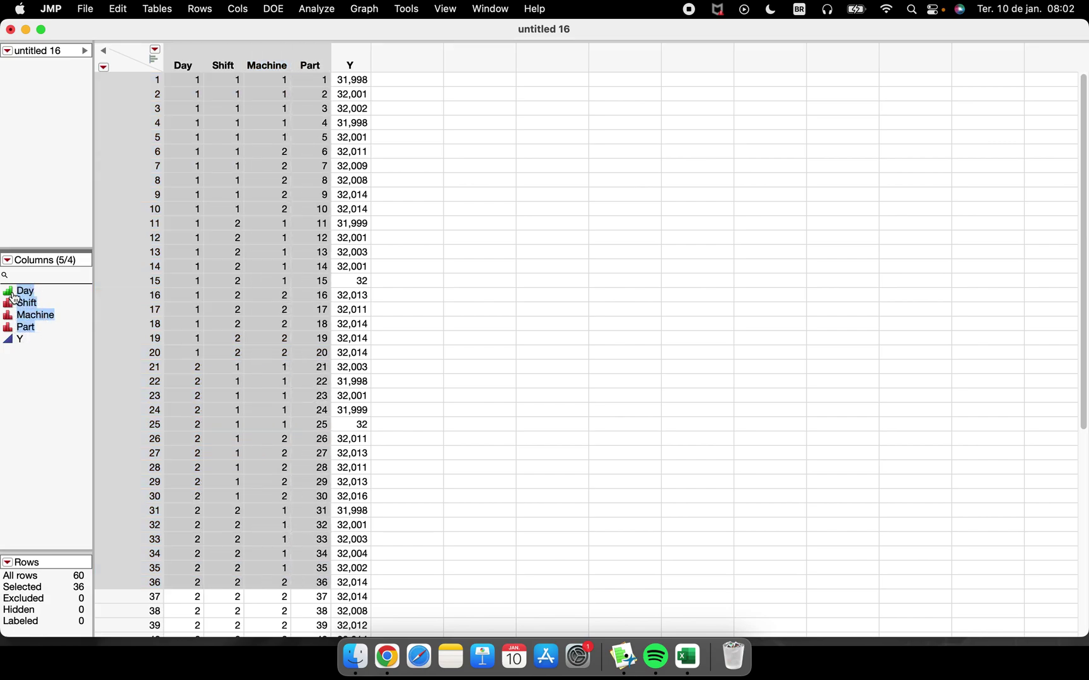
pyautogui.click(13, 295)
pyautogui.click(43, 338)
pyautogui.click(54, 431)
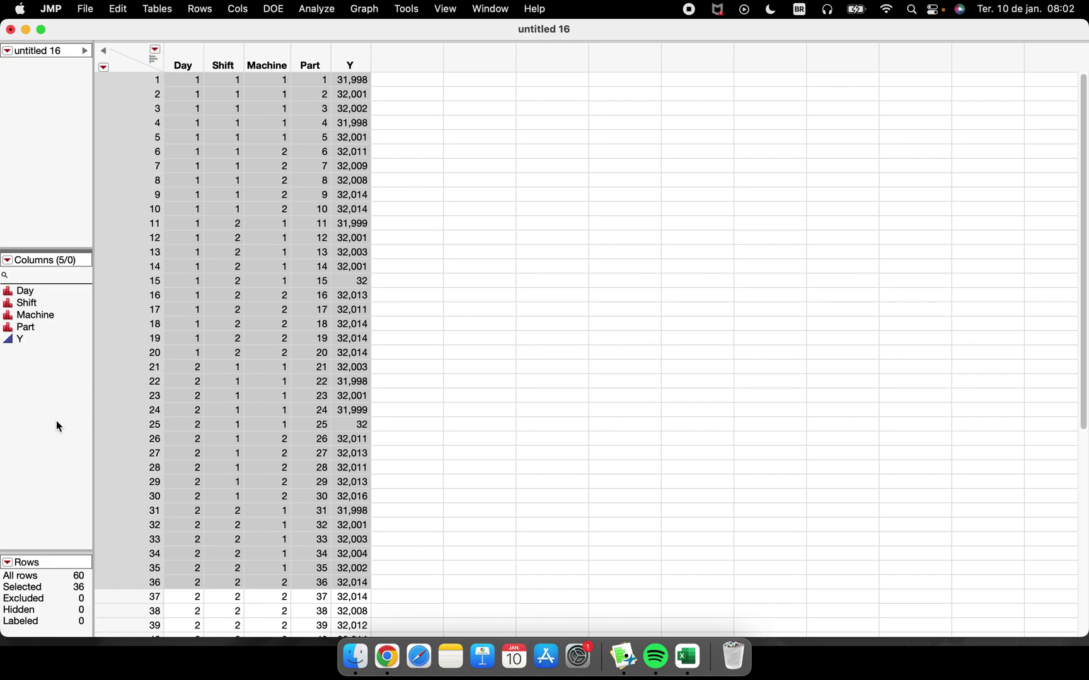
# Step: Move the Y column in front of Day and back to its place after Part
pyautogui.moveTo(182, 58); pyautogui.dragTo(304, 63)
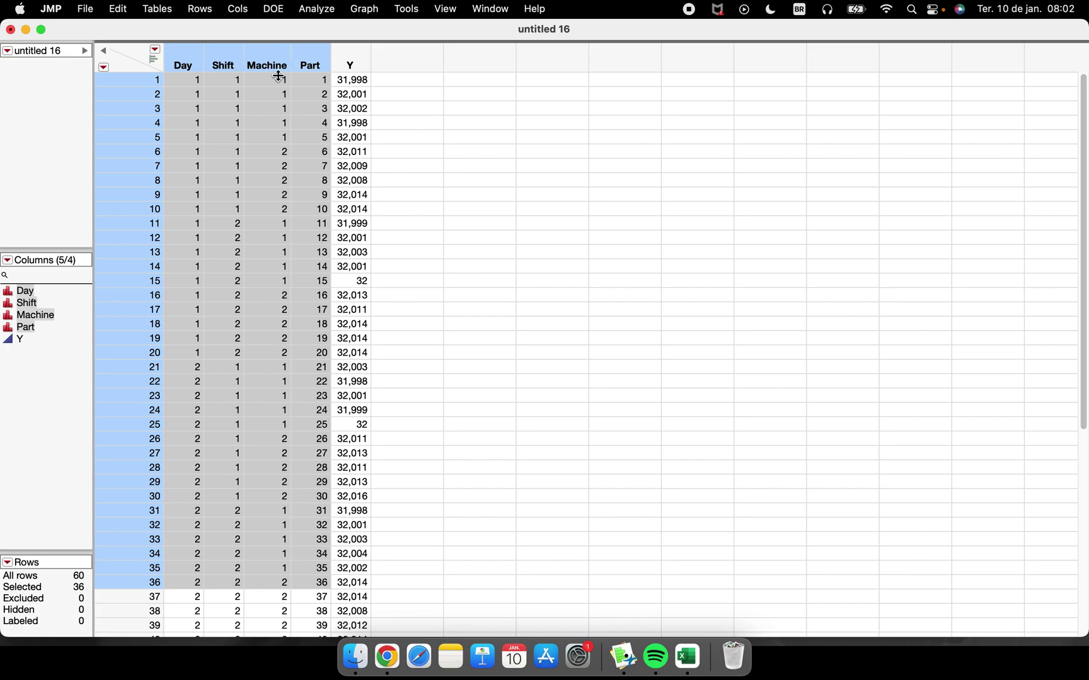
pyautogui.click(352, 94)
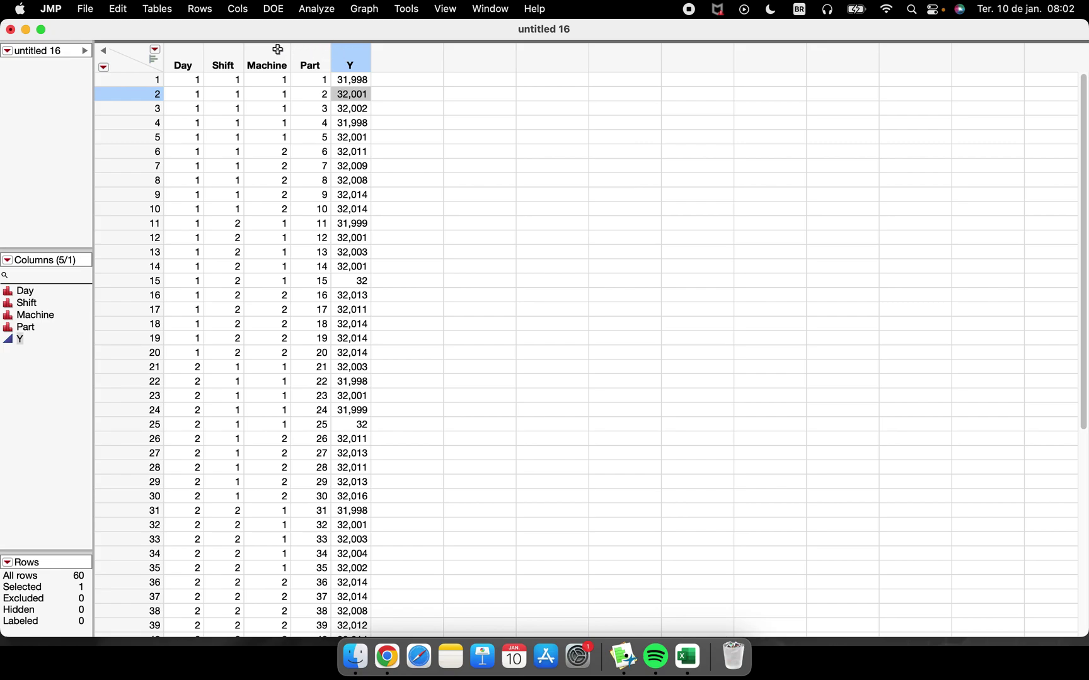
pyautogui.click(181, 56)
pyautogui.click(363, 56)
pyautogui.click(364, 57)
pyautogui.moveTo(364, 57); pyautogui.dragTo(177, 61)
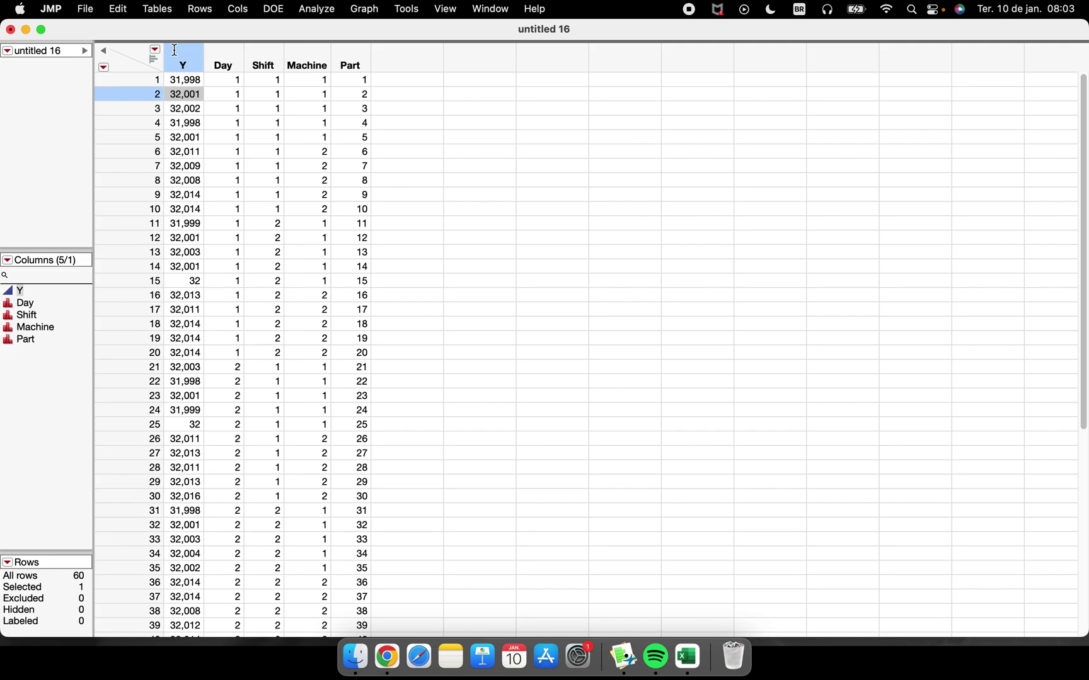
pyautogui.click(175, 55)
pyautogui.moveTo(175, 56); pyautogui.dragTo(383, 59)
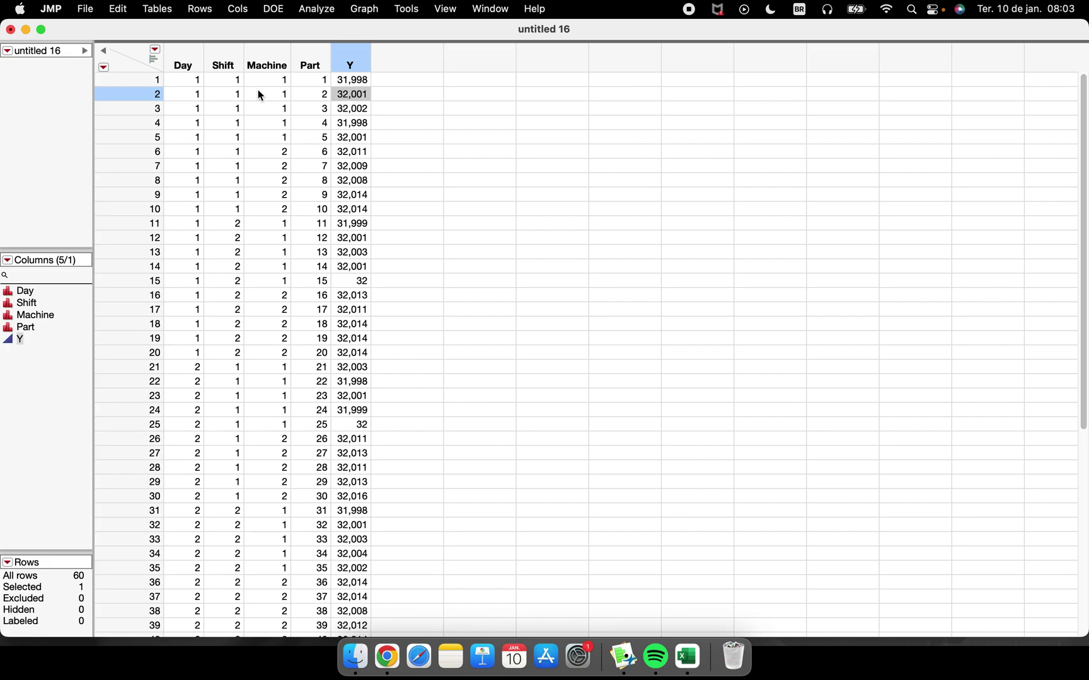
# Step: Start recoding the Machine column, giving value 1 the new value Brazilian and converting the column to Character
pyautogui.moveTo(196, 80); pyautogui.dragTo(194, 353)
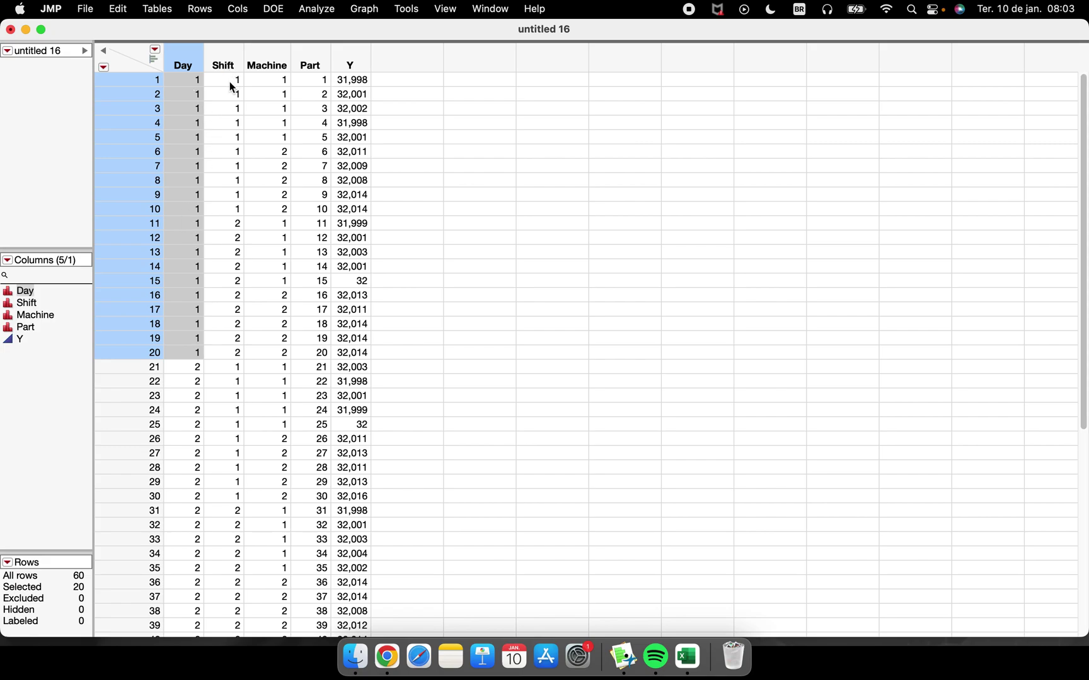
pyautogui.click(271, 86)
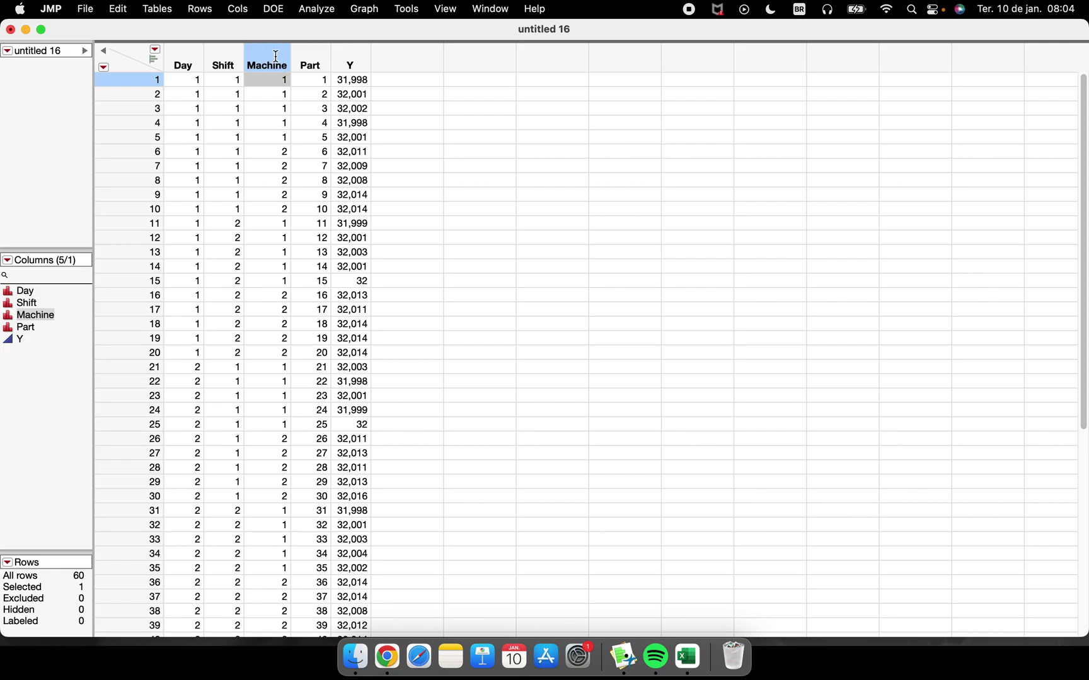
pyautogui.click(271, 111)
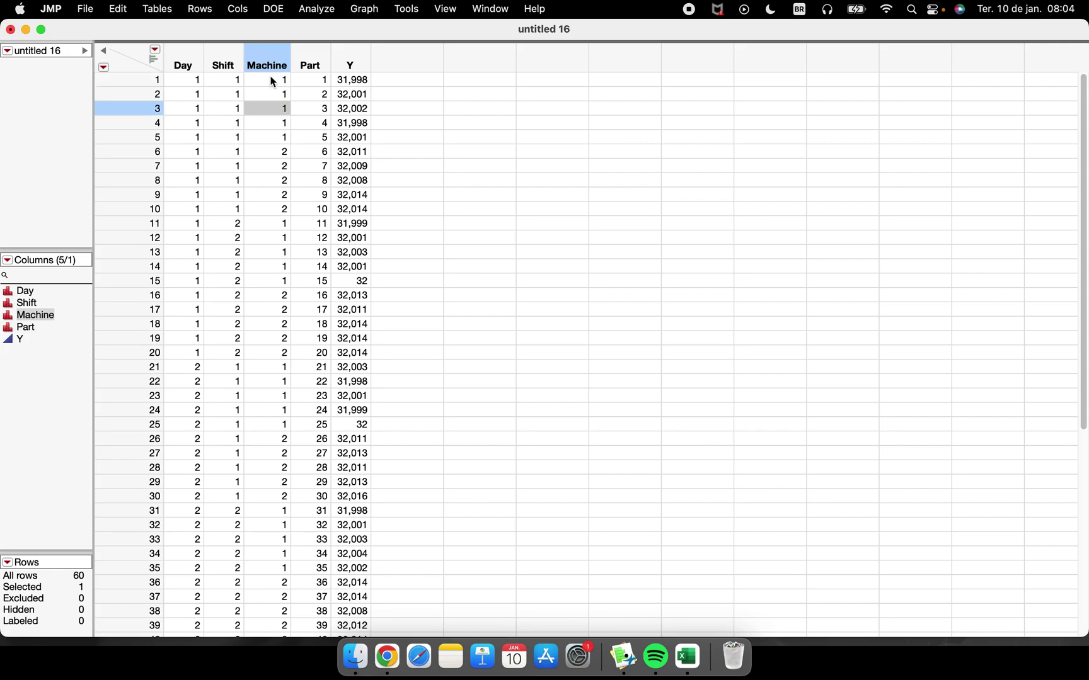
pyautogui.click(247, 16)
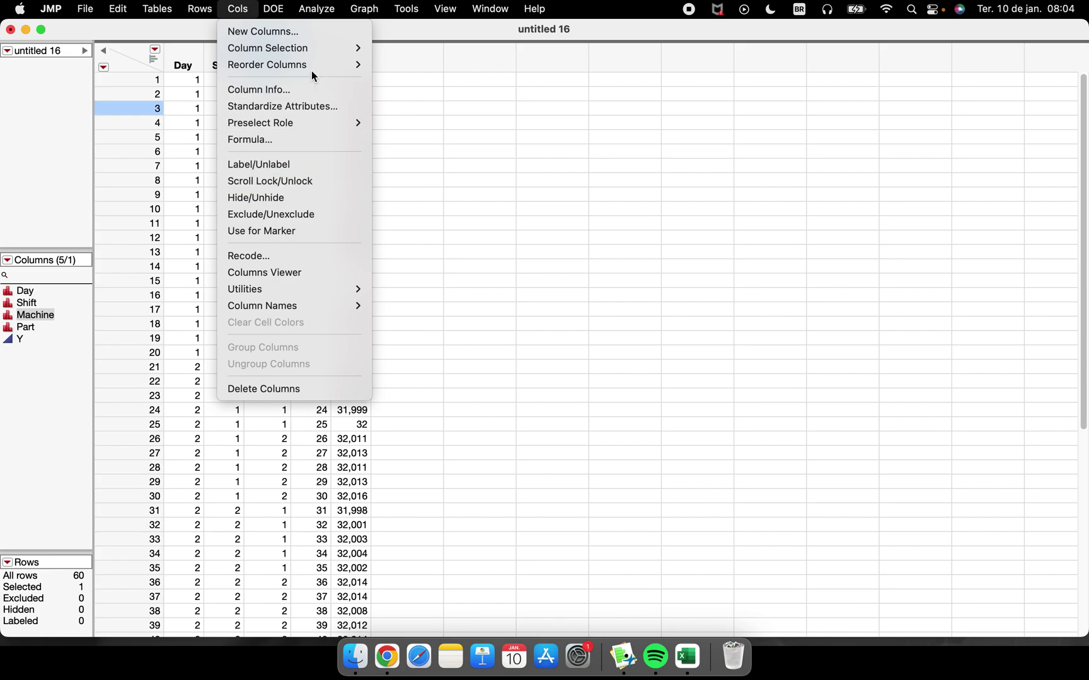
pyautogui.click(278, 259)
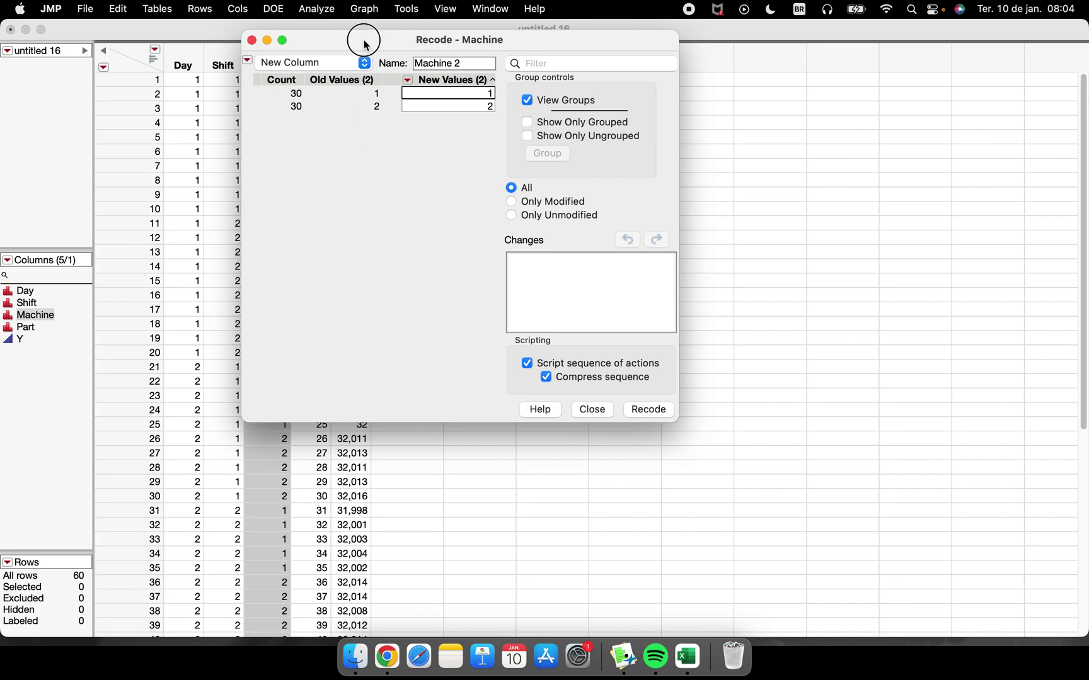
pyautogui.moveTo(360, 34); pyautogui.dragTo(498, 125)
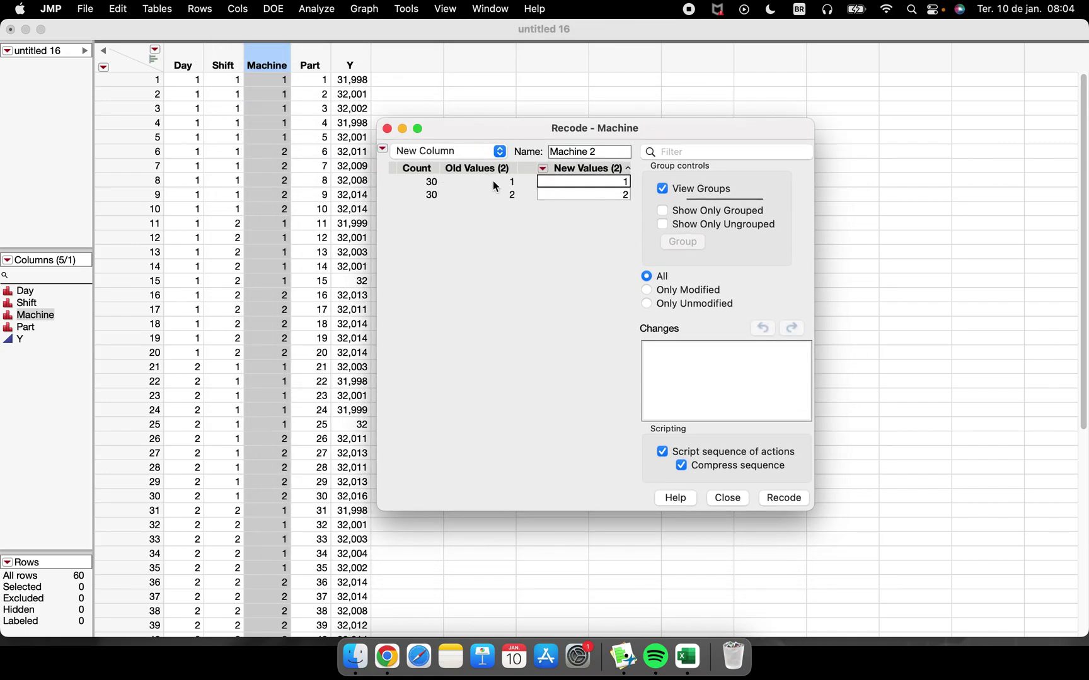
pyautogui.click(621, 182)
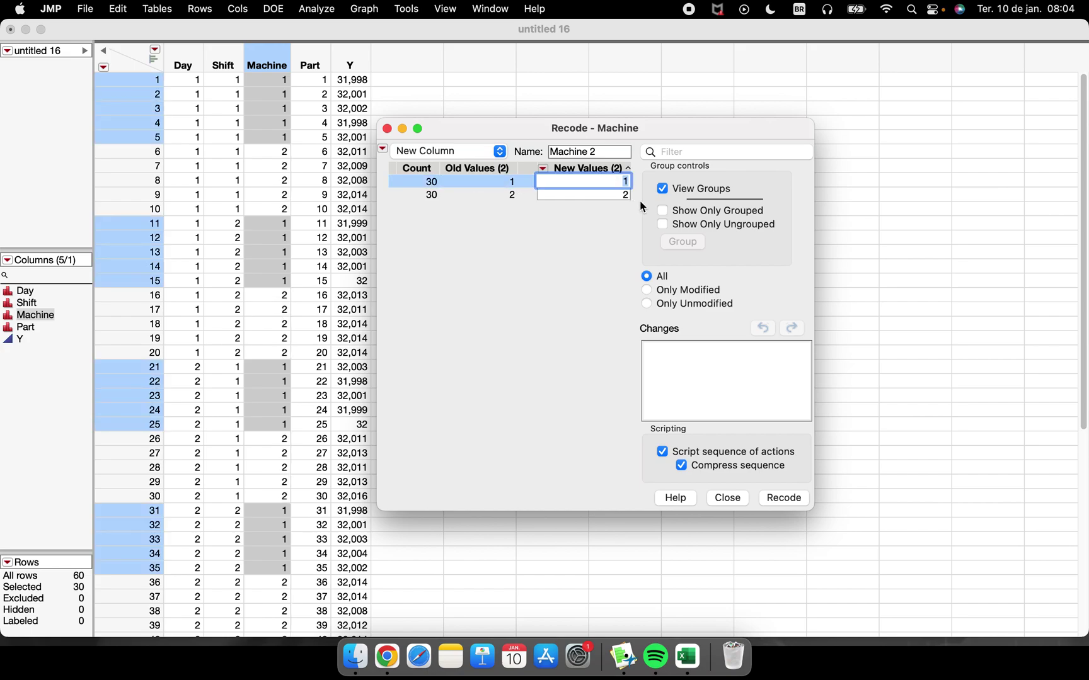
pyautogui.write('Brazilian')
pyautogui.press('Return')
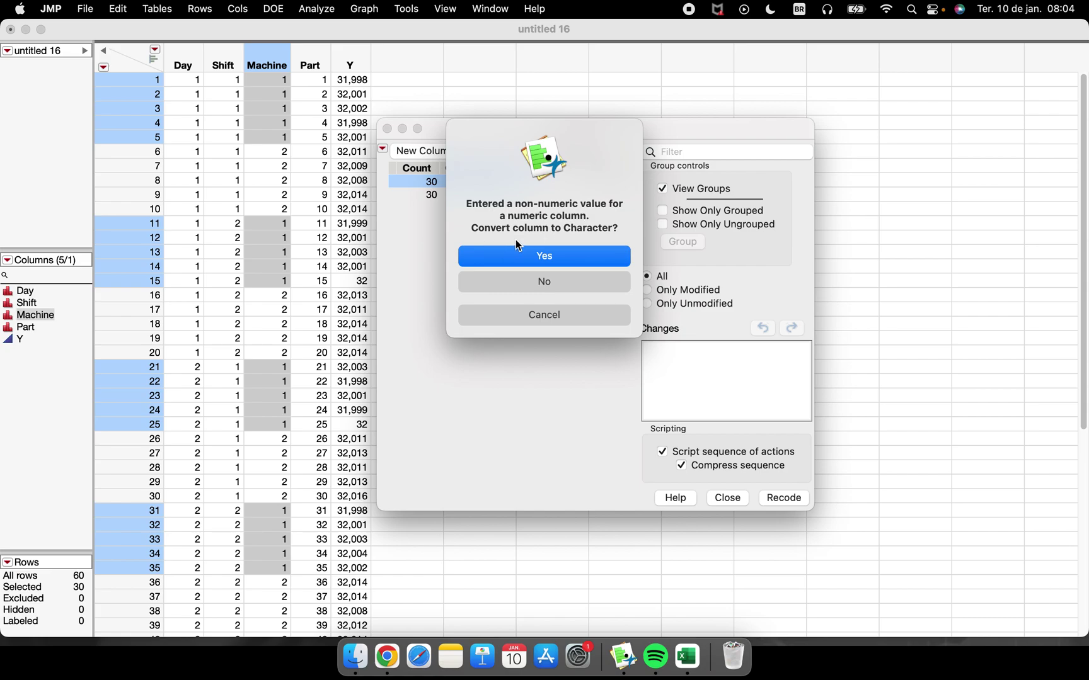
pyautogui.click(571, 261)
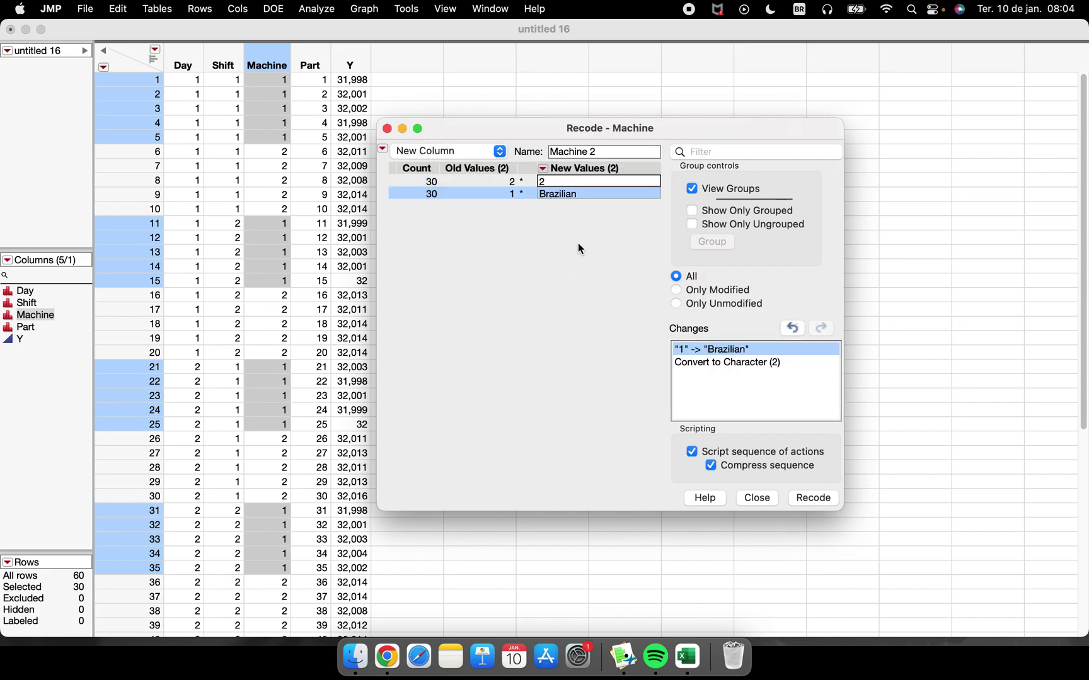
# Step: Give Machine value 2 the new value American and apply the recoding in place in the Machine column
pyautogui.click(566, 187)
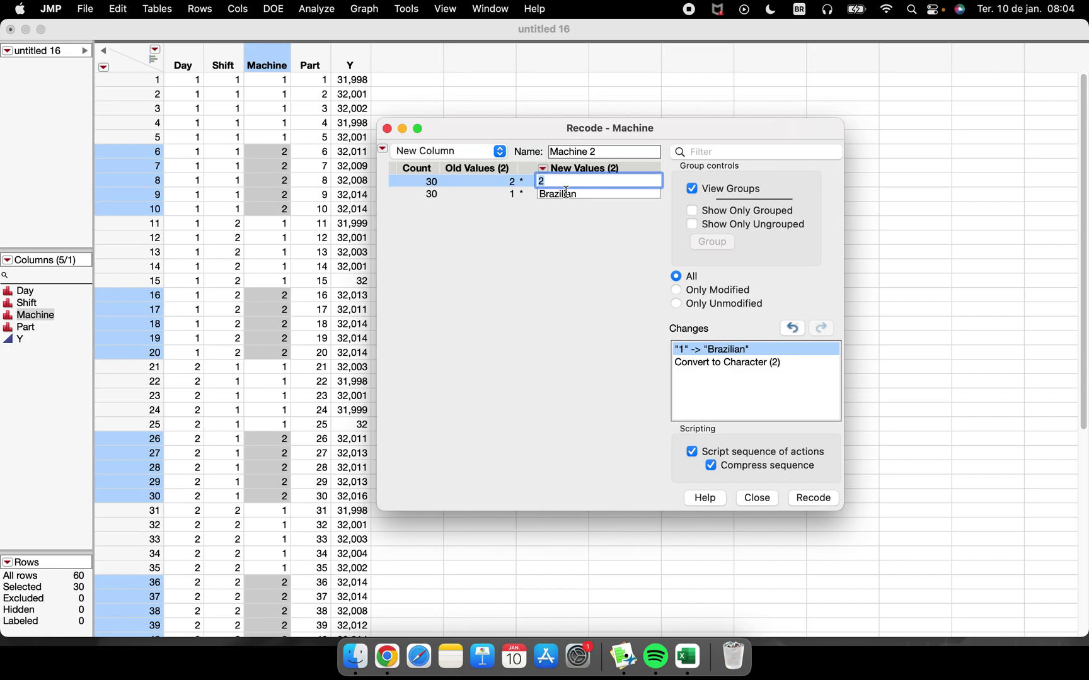
pyautogui.write('American')
pyautogui.press('Return')
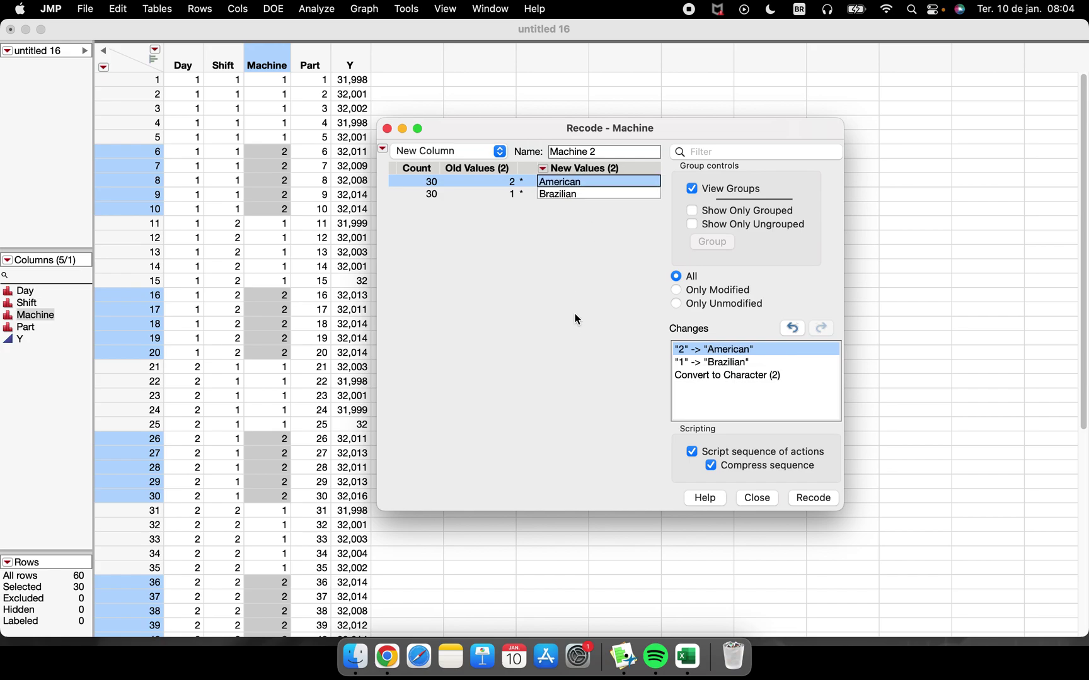
pyautogui.moveTo(521, 221)
pyautogui.mouseDown()
pyautogui.moveTo(614, 151)
pyautogui.moveTo(540, 230)
pyautogui.moveTo(459, 219)
pyautogui.moveTo(375, 178)
pyautogui.moveTo(388, 146)
pyautogui.moveTo(477, 133)
pyautogui.moveTo(514, 162)
pyautogui.moveTo(407, 167)
pyautogui.moveTo(609, 169)
pyautogui.moveTo(663, 158)
pyautogui.moveTo(615, 140)
pyautogui.moveTo(540, 135)
pyautogui.moveTo(523, 160)
pyautogui.moveTo(587, 169)
pyautogui.mouseUp()
pyautogui.click(470, 155)
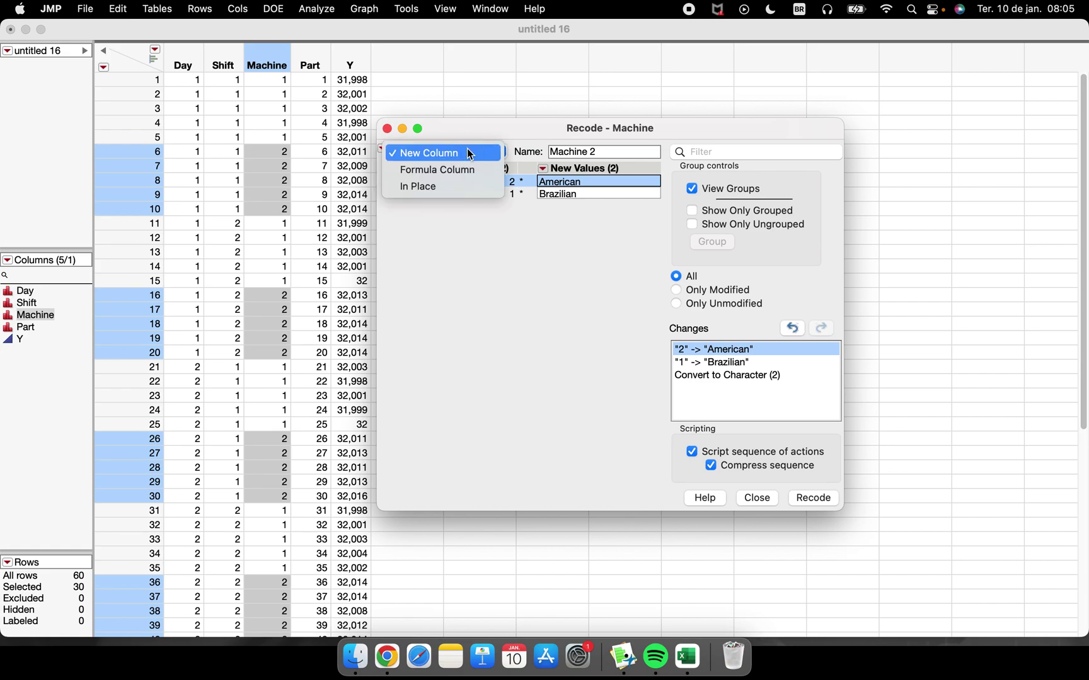
pyautogui.click(440, 183)
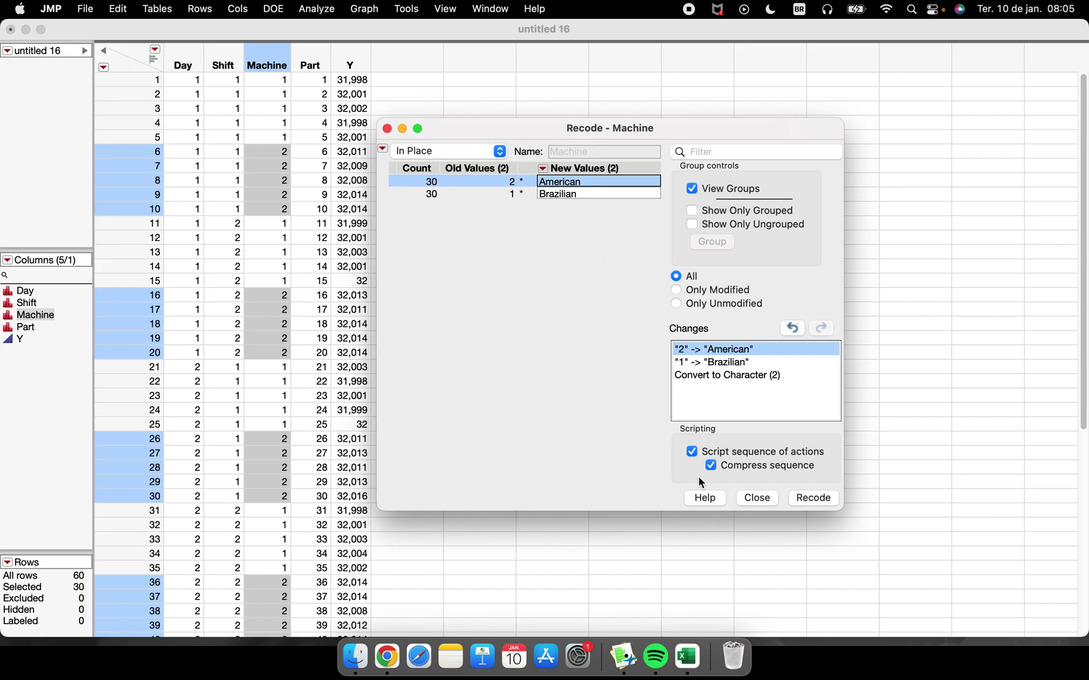
pyautogui.click(811, 500)
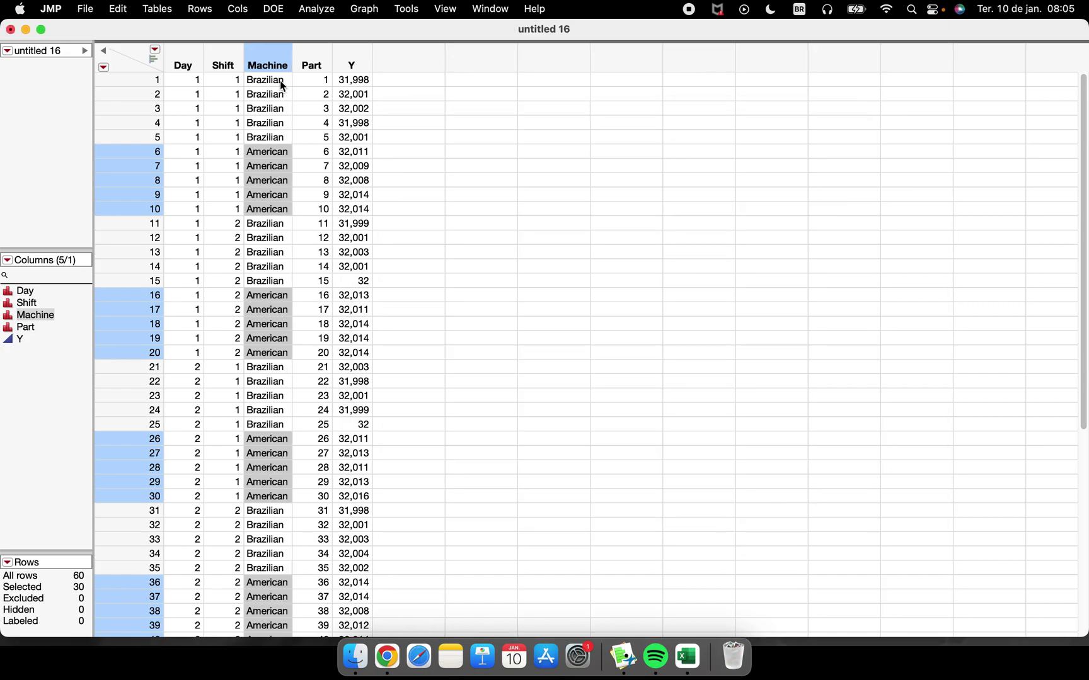
# Step: Plot Y against Machine in Graph Builder to compare the American and Brazilian machines, and close the graph
pyautogui.moveTo(281, 83); pyautogui.dragTo(263, 341)
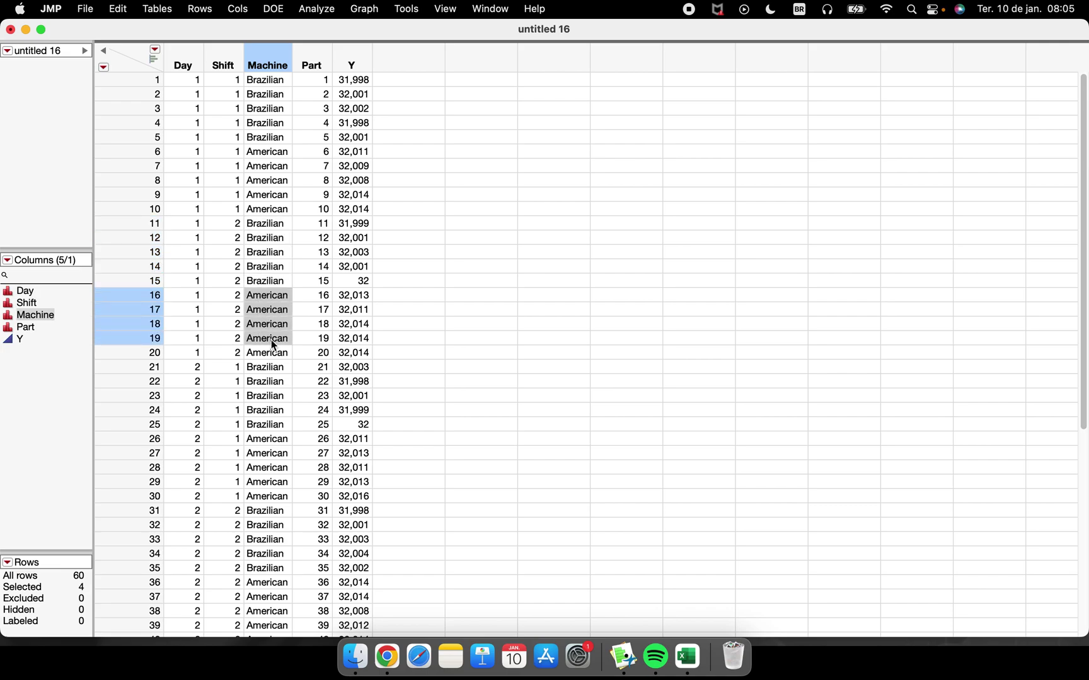
pyautogui.click(366, 9)
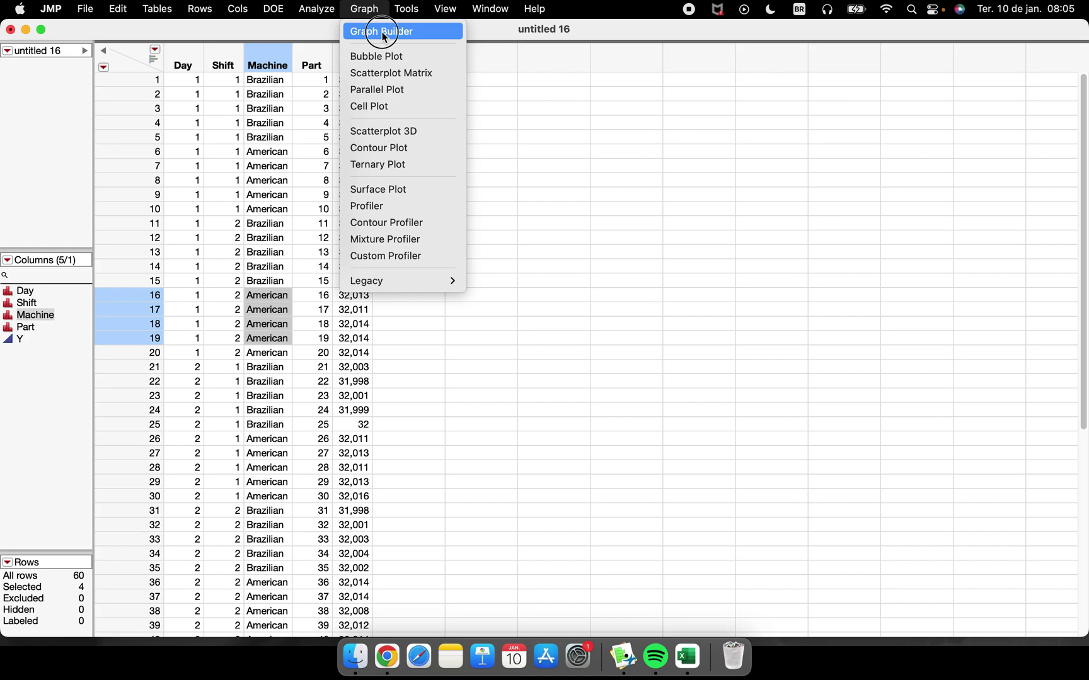
pyautogui.click(382, 30)
pyautogui.moveTo(300, 213); pyautogui.dragTo(498, 340)
pyautogui.moveTo(315, 187); pyautogui.dragTo(769, 502)
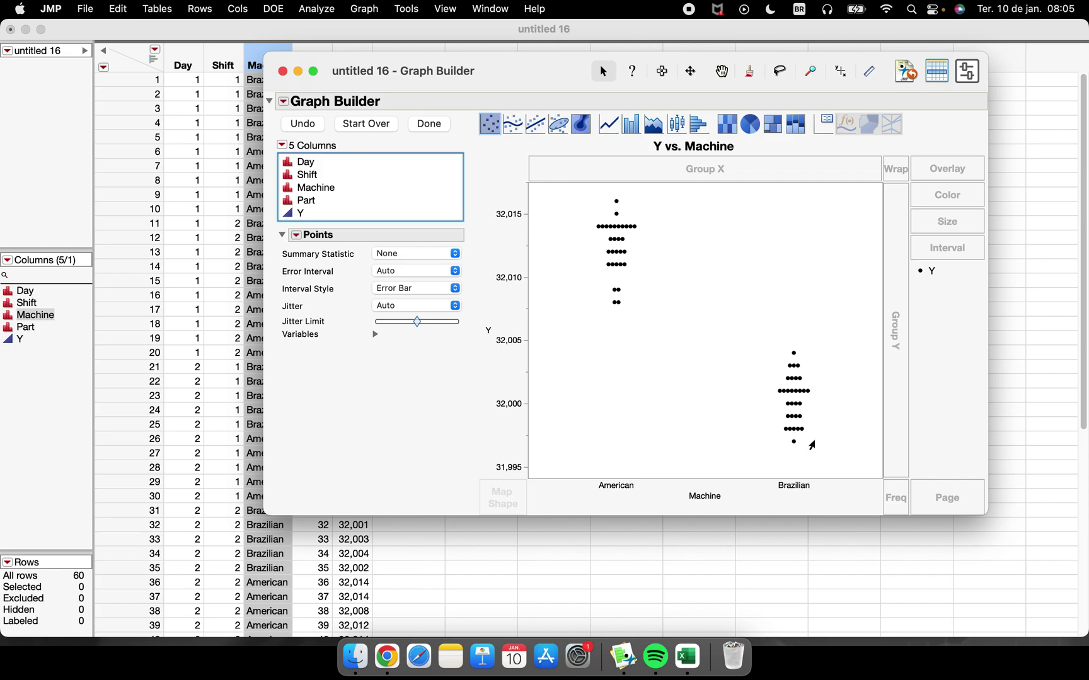
pyautogui.moveTo(793, 357)
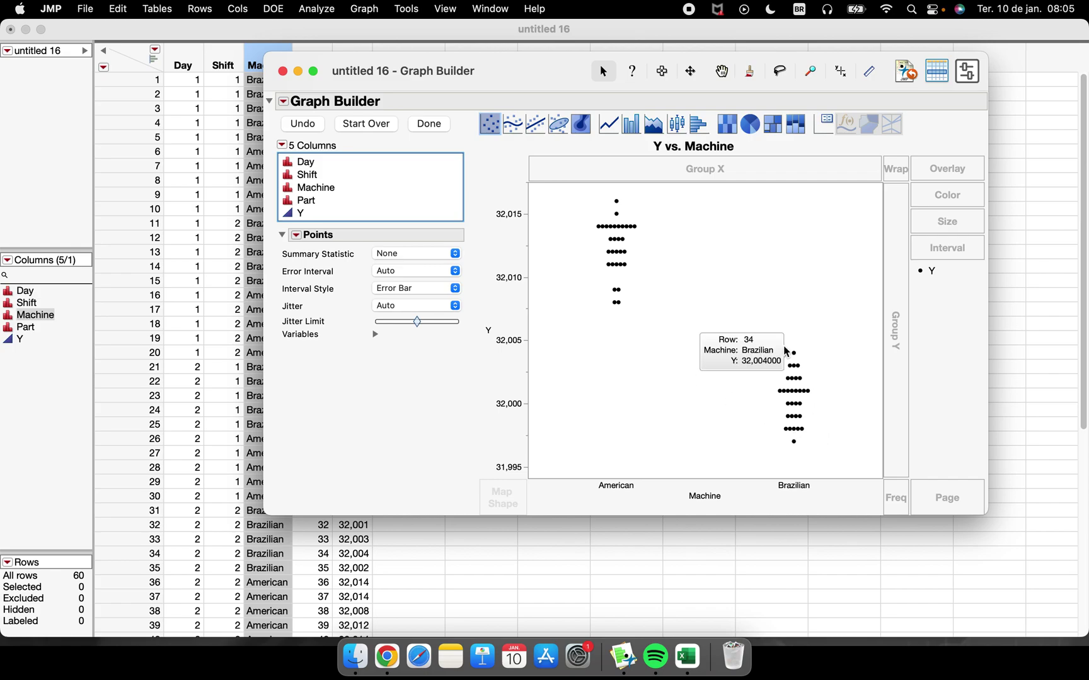
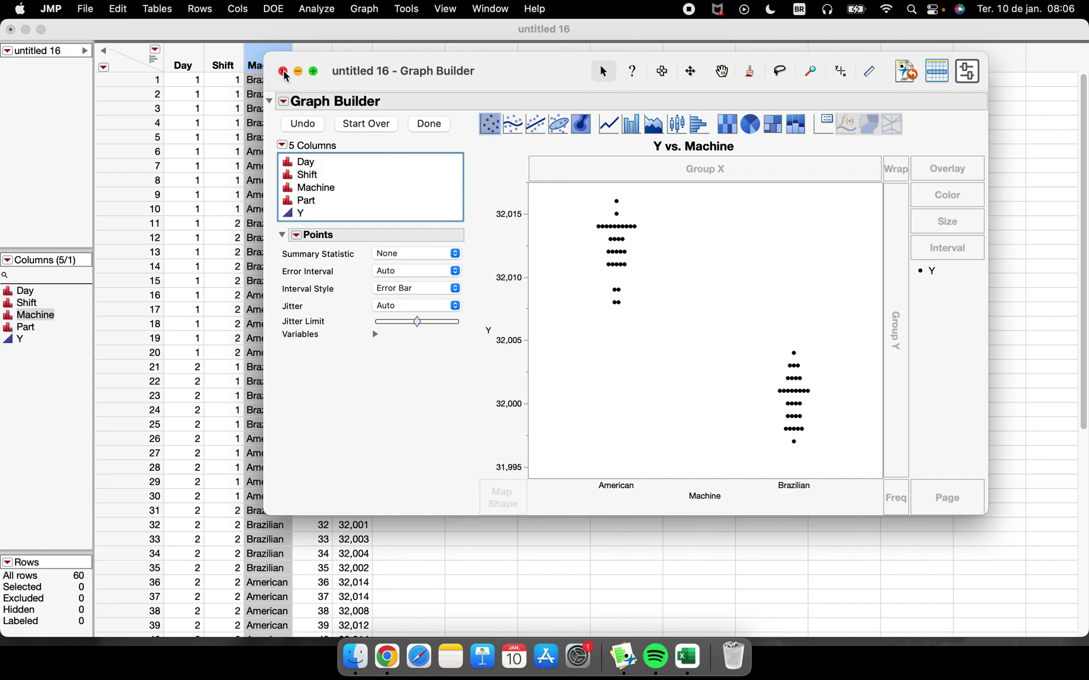
pyautogui.press('super+w')
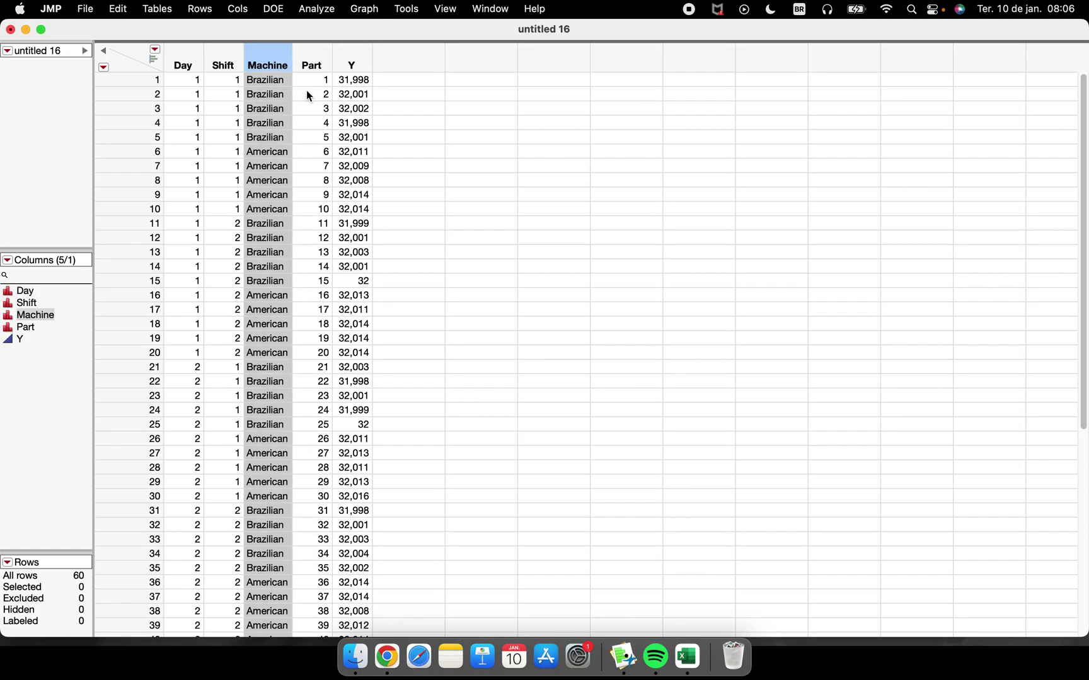
# Step: Set a custom value order for the Machine column with Brazilian before American
pyautogui.rightClick(276, 53)
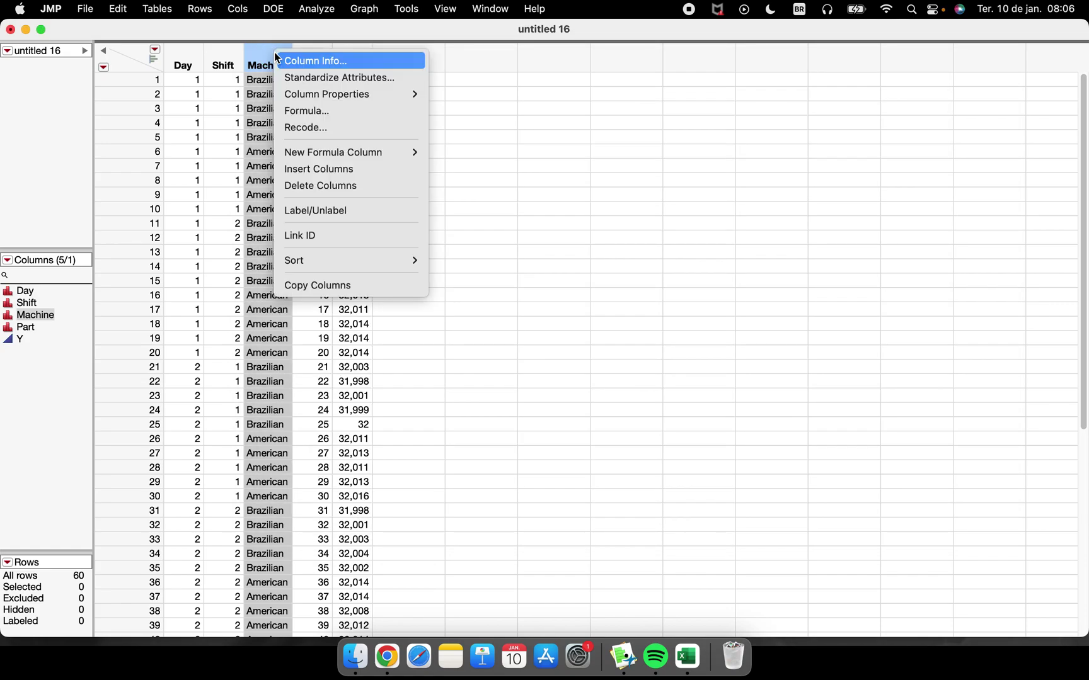
pyautogui.moveTo(397, 94)
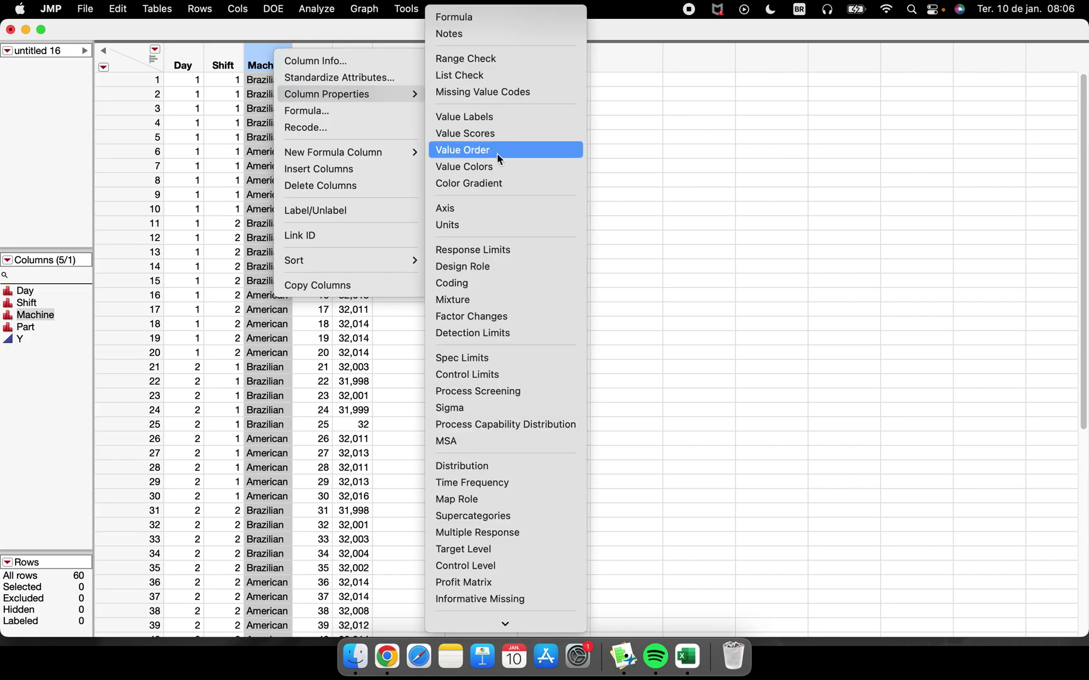
pyautogui.click(522, 153)
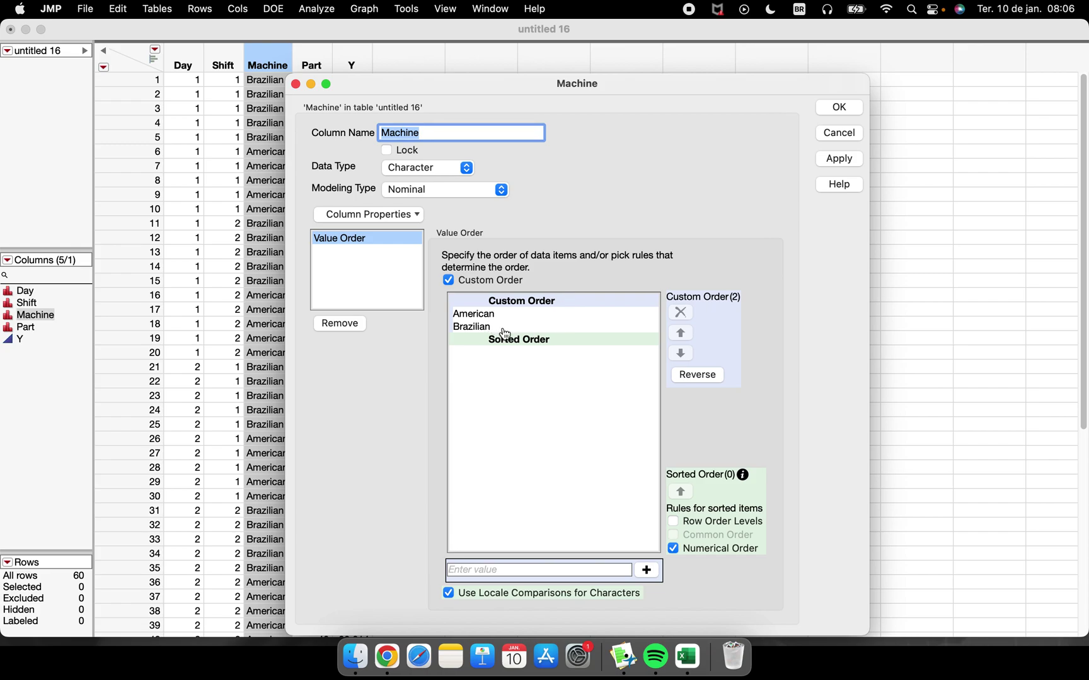
pyautogui.click(504, 329)
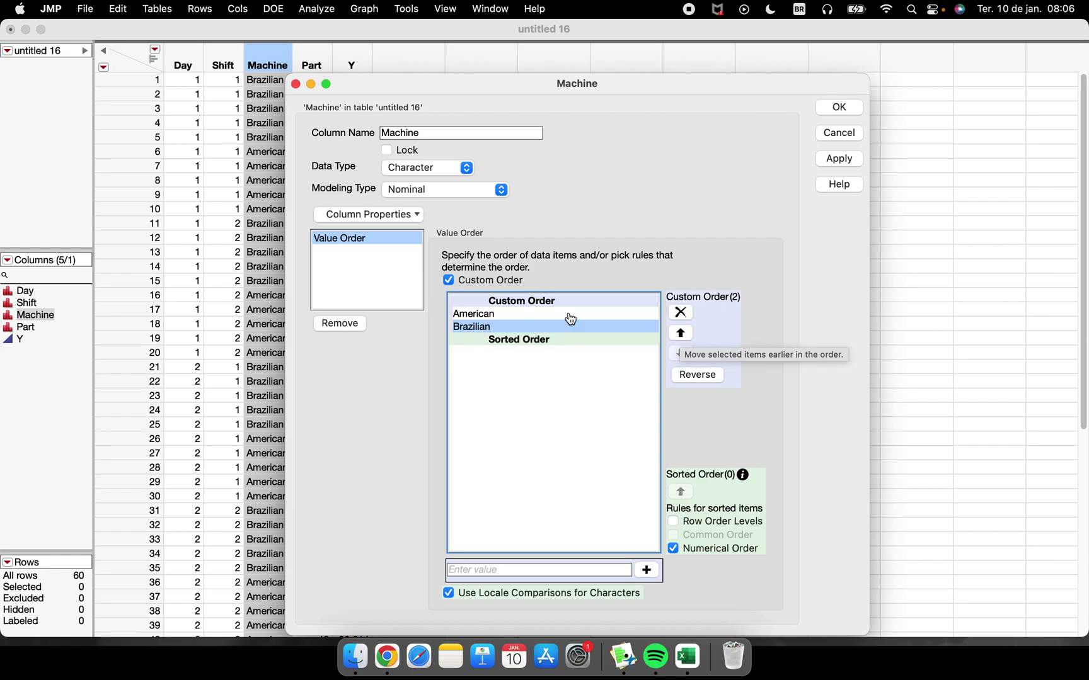
pyautogui.click(679, 334)
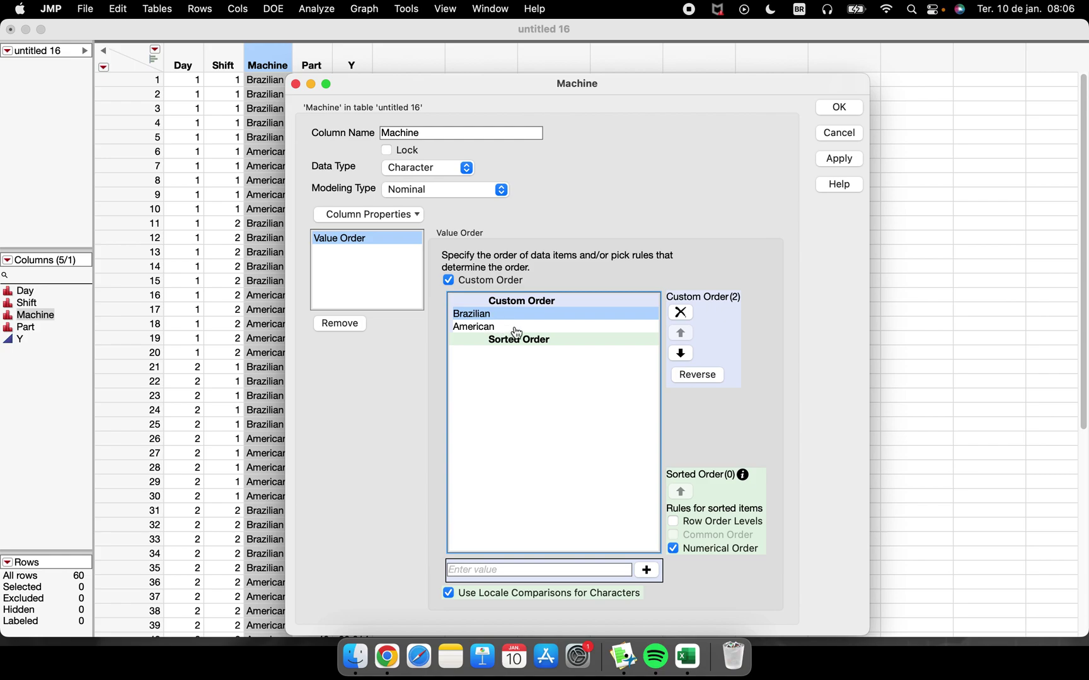
pyautogui.click(841, 110)
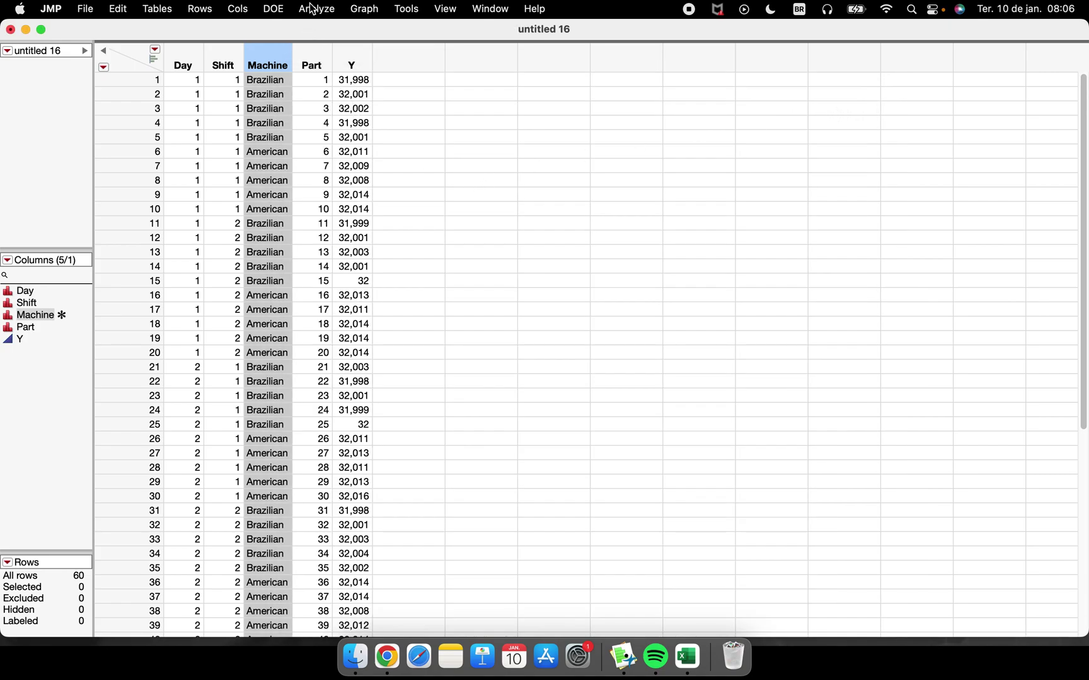
# Step: Recall the previous plot of Y against Machine in Graph Builder
pyautogui.click(366, 10)
pyautogui.click(368, 31)
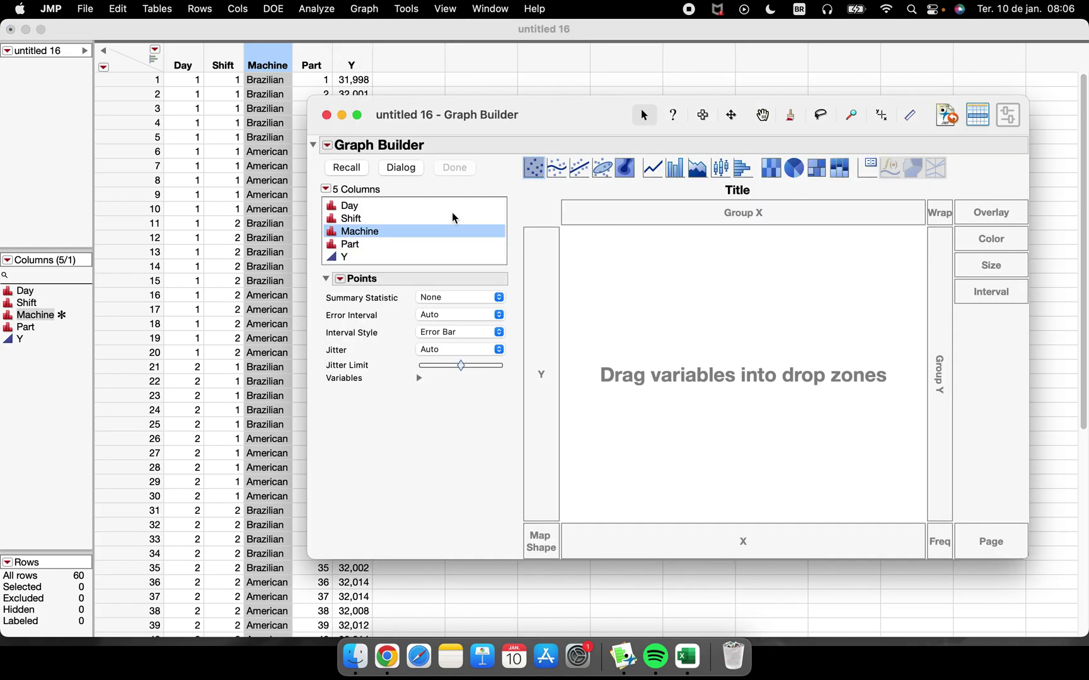
pyautogui.click(354, 173)
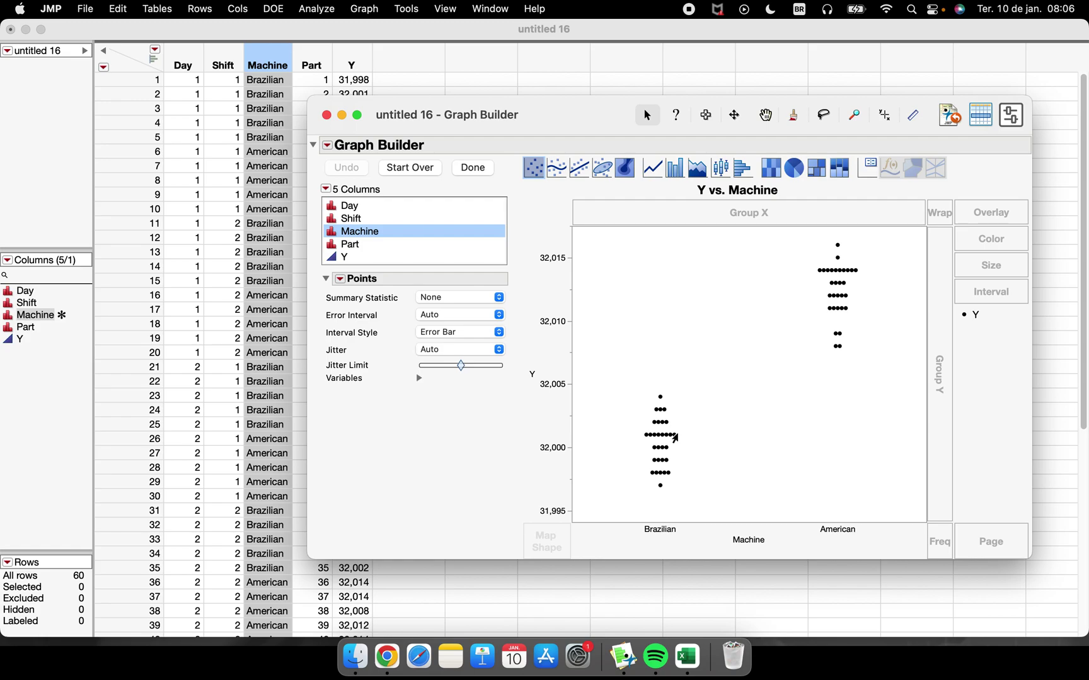
# Step: Select the Brazilian points and the American points in turn, clear the selection and close the graph
pyautogui.moveTo(673, 436); pyautogui.dragTo(704, 358)
pyautogui.moveTo(654, 464); pyautogui.dragTo(621, 508)
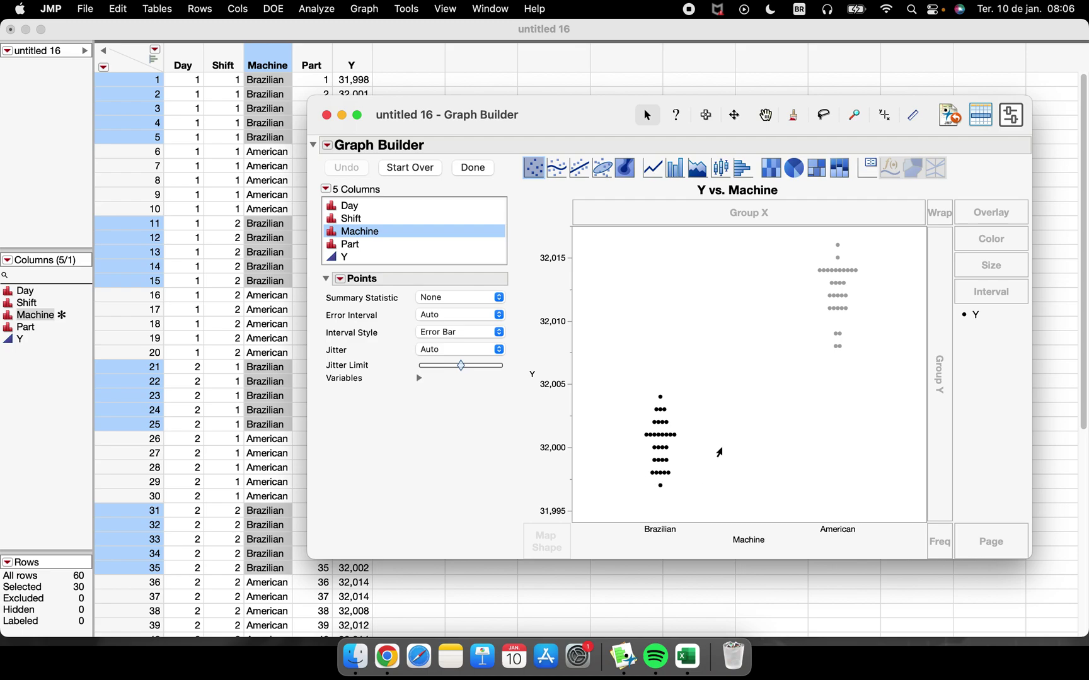
pyautogui.moveTo(877, 377); pyautogui.dragTo(791, 213)
pyautogui.click(755, 435)
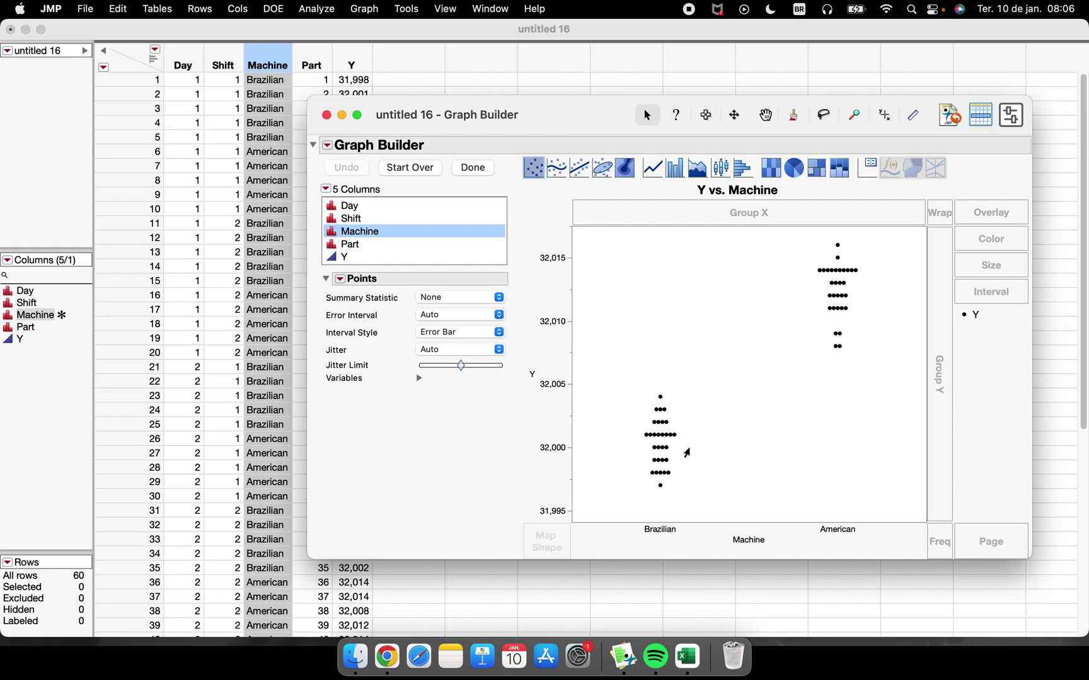
pyautogui.click(327, 115)
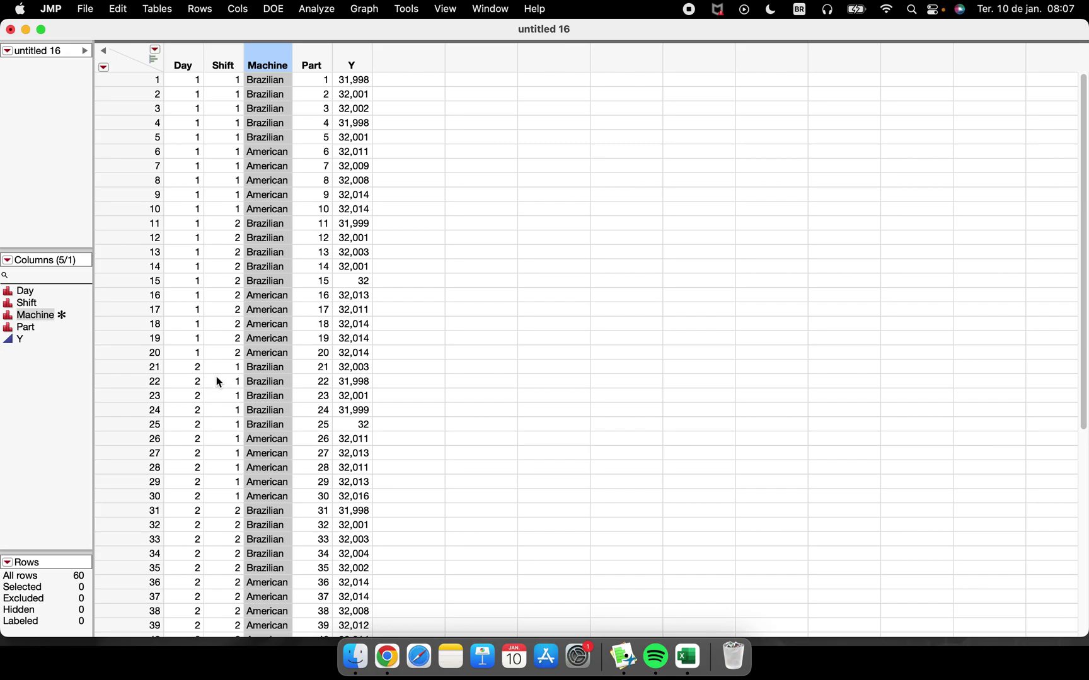
# Step: Add the Spec Limits column property to the Y column
pyautogui.click(364, 53)
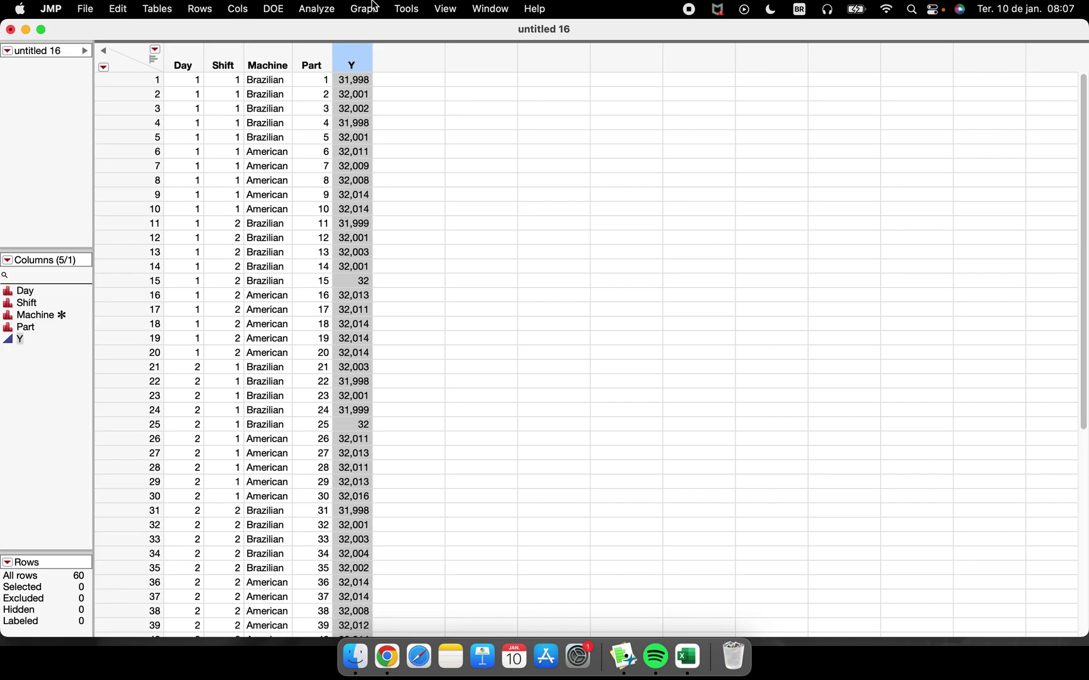
pyautogui.rightClick(365, 56)
pyautogui.moveTo(415, 99)
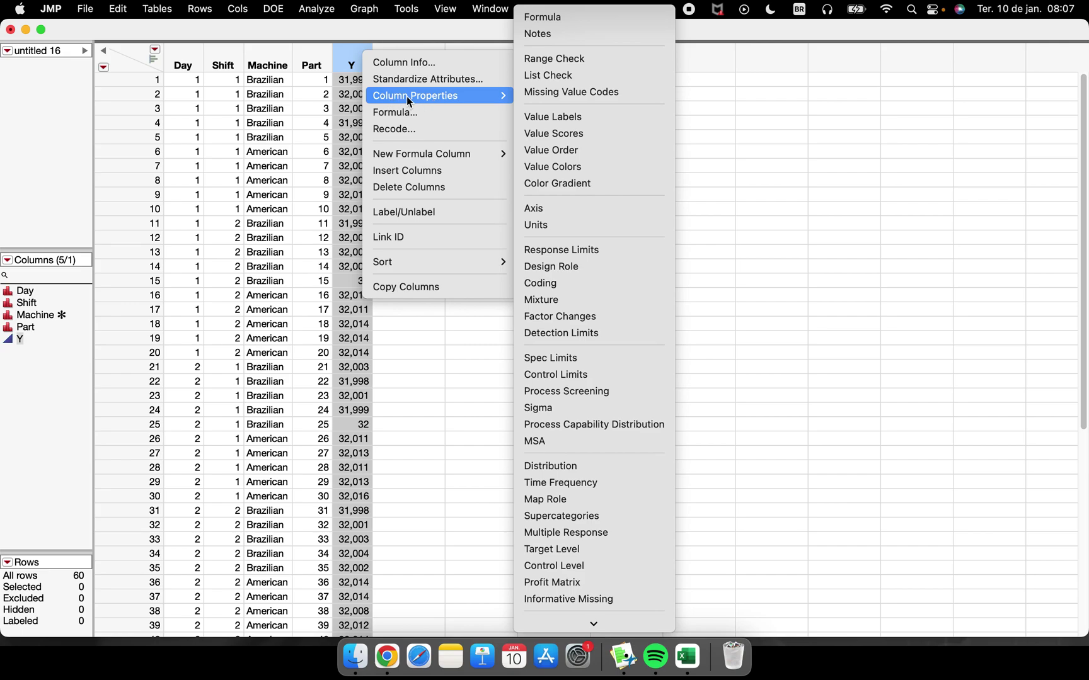
pyautogui.click(577, 356)
pyautogui.moveTo(531, 127); pyautogui.dragTo(663, 127)
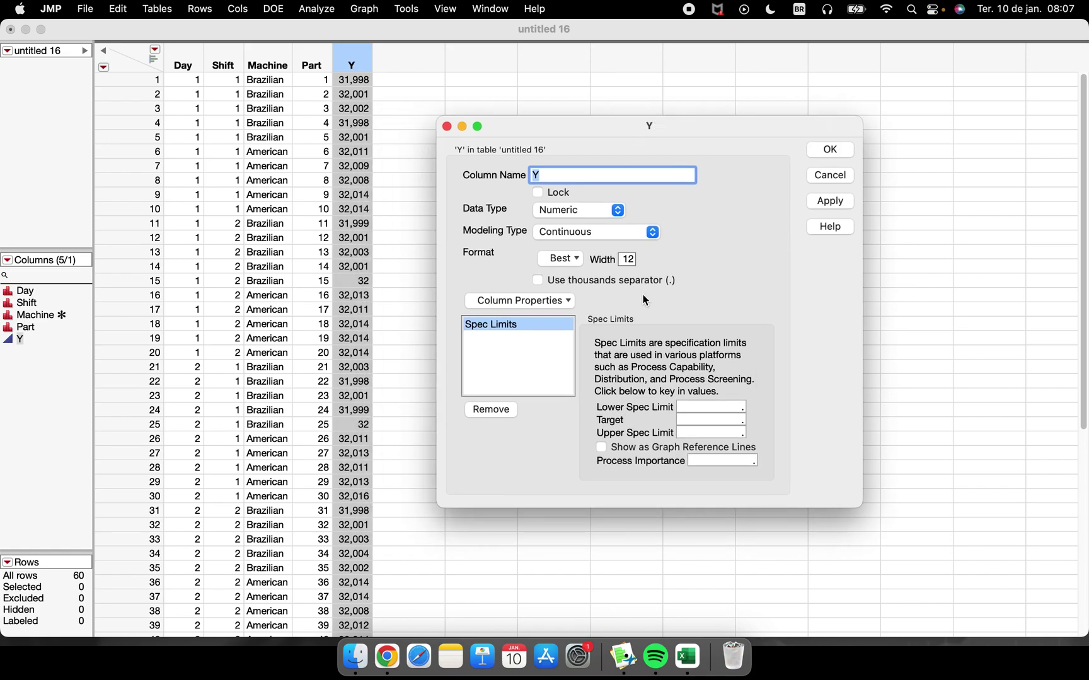
pyautogui.moveTo(794, 309)
pyautogui.mouseDown()
pyautogui.moveTo(582, 133)
pyautogui.moveTo(471, 164)
pyautogui.moveTo(456, 364)
pyautogui.moveTo(515, 464)
pyautogui.moveTo(780, 490)
pyautogui.mouseUp()
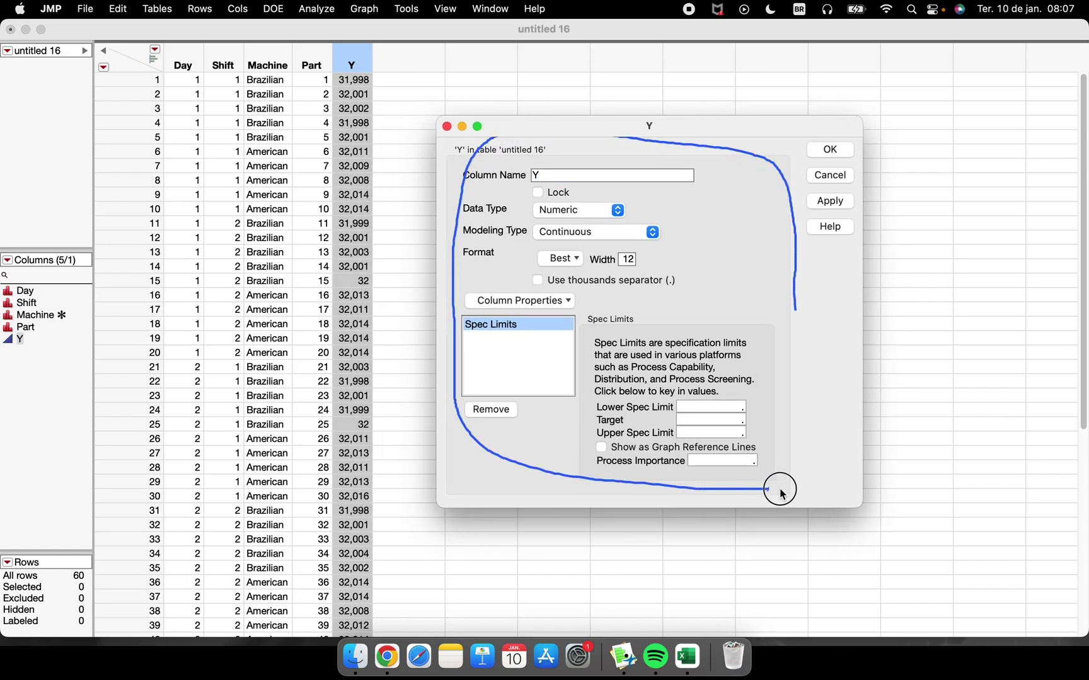
# Step: Set Y's lower spec limit to 32 and upper spec limit to 32,02, shown as graph reference lines, and apply the property
pyautogui.click(704, 409)
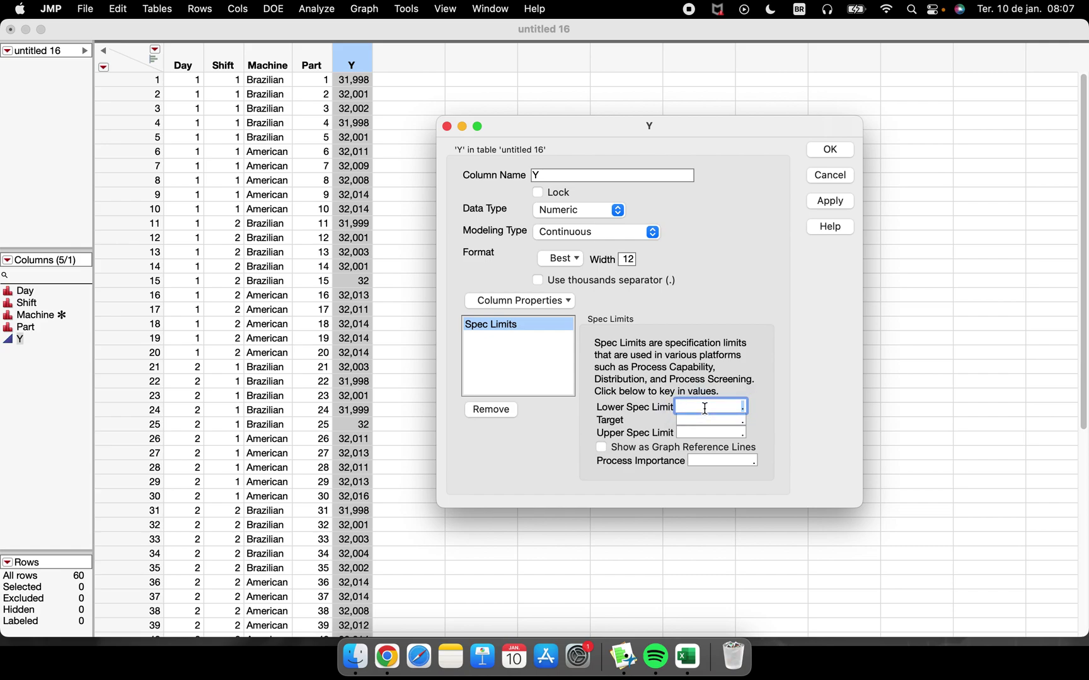
pyautogui.write('32')
pyautogui.press('Tab')
pyautogui.press('Tab')
pyautogui.write('32')
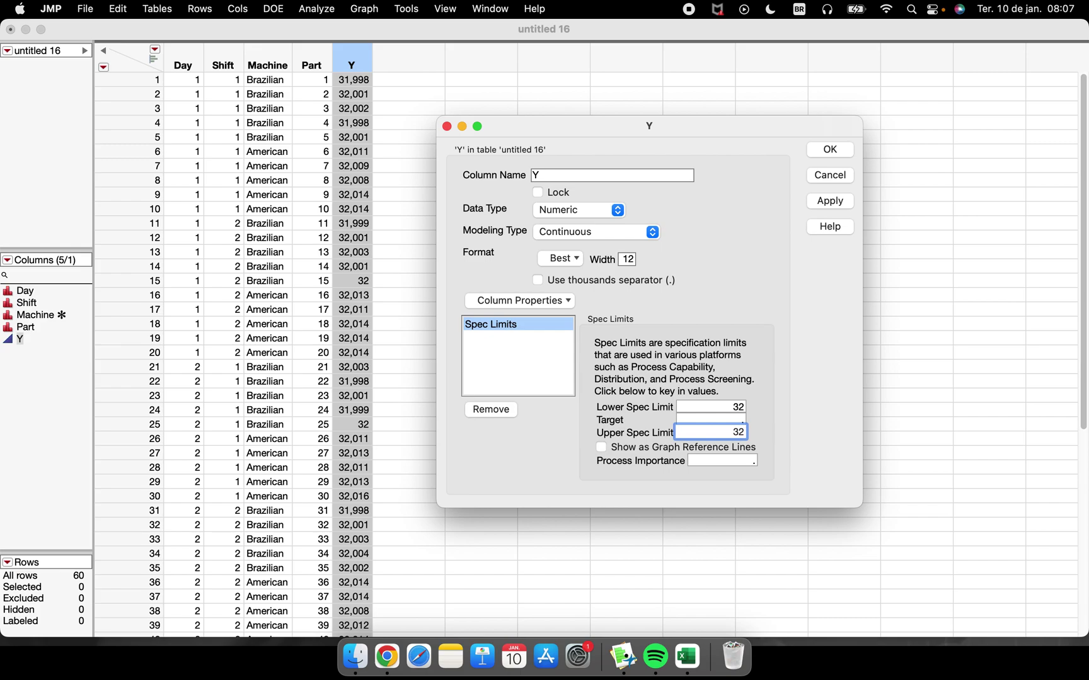
pyautogui.write(',02')
pyautogui.click(771, 391)
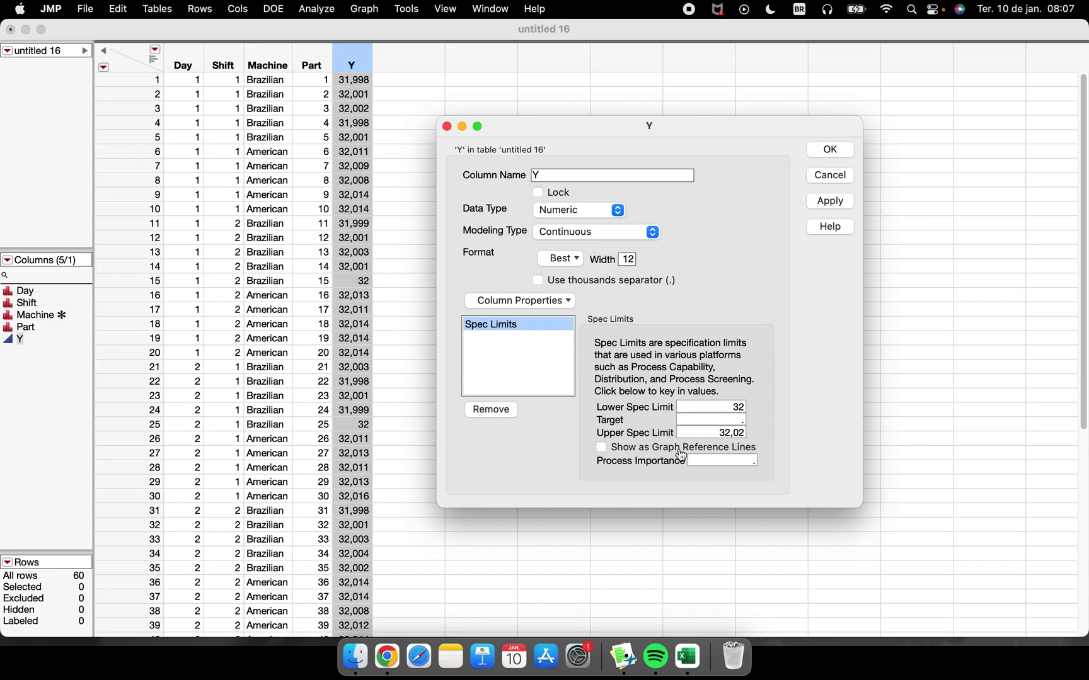
pyautogui.click(602, 447)
pyautogui.click(830, 151)
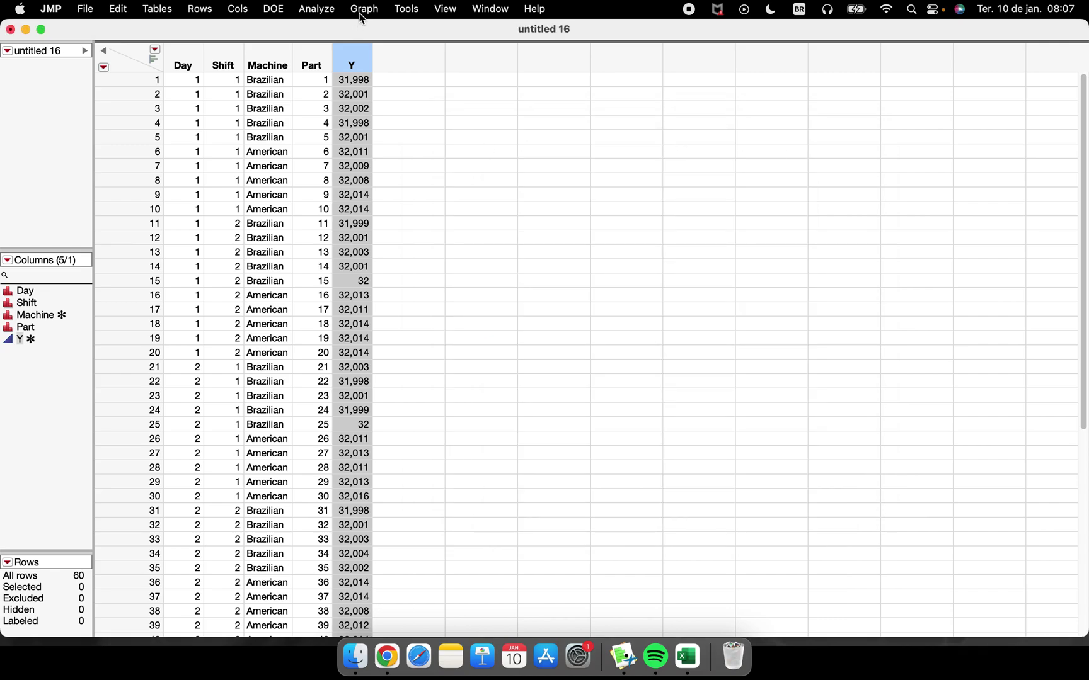
# Step: Recall the Y versus Machine plot in Graph Builder and widen the Y axis range to leave room beyond both spec limit lines
pyautogui.click(364, 9)
pyautogui.click(373, 29)
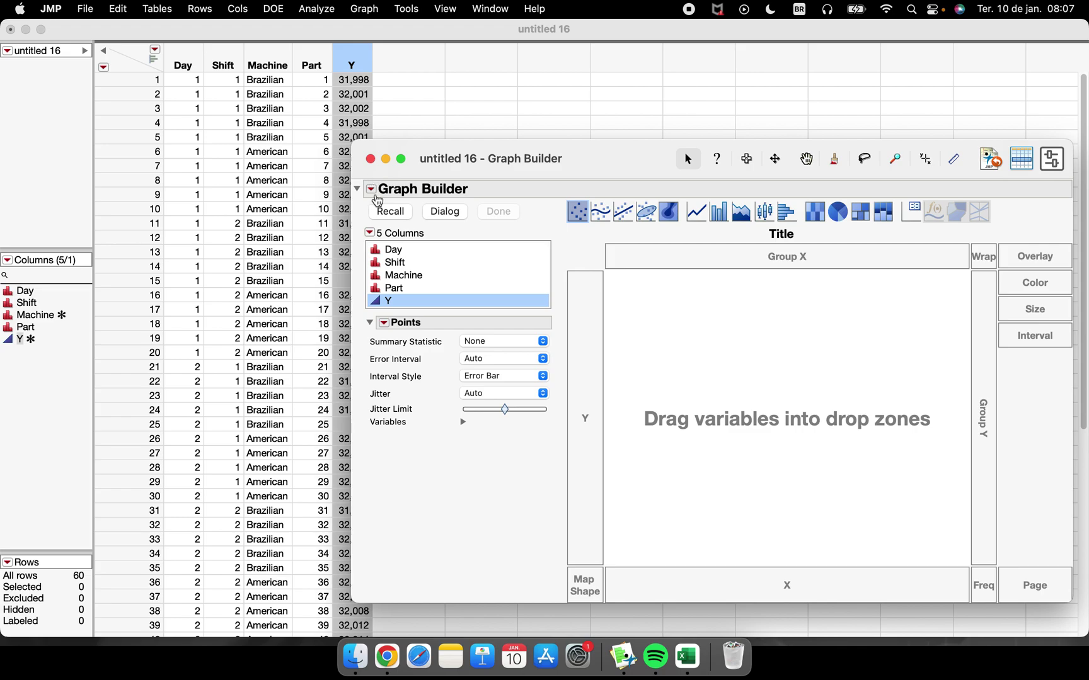
pyautogui.click(387, 213)
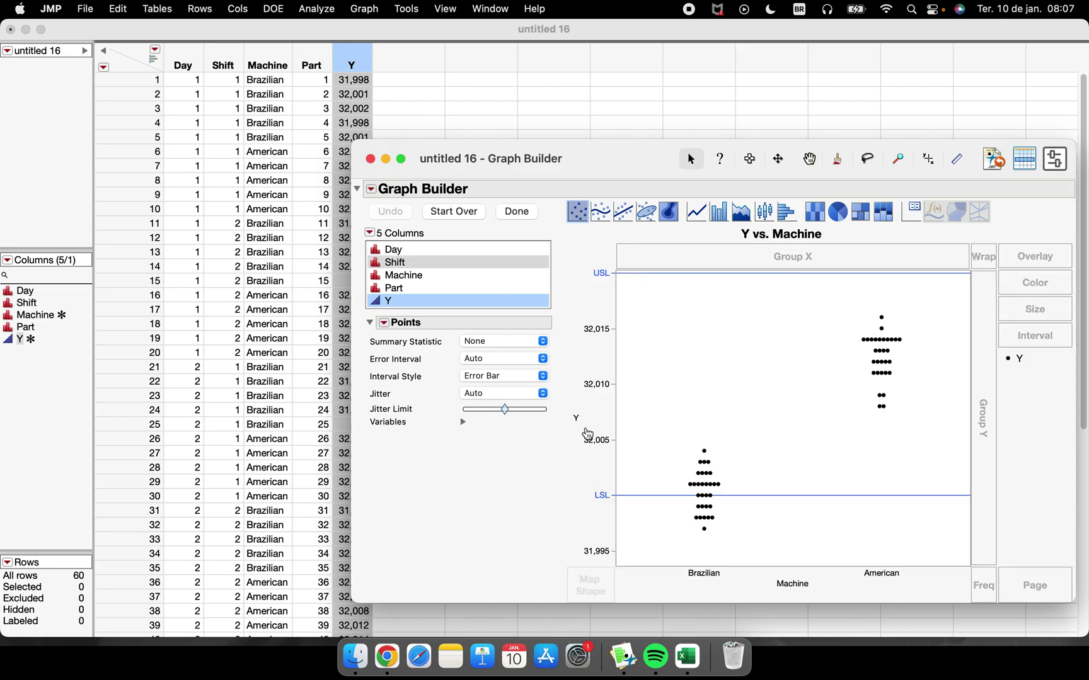
pyautogui.moveTo(608, 285); pyautogui.dragTo(602, 457)
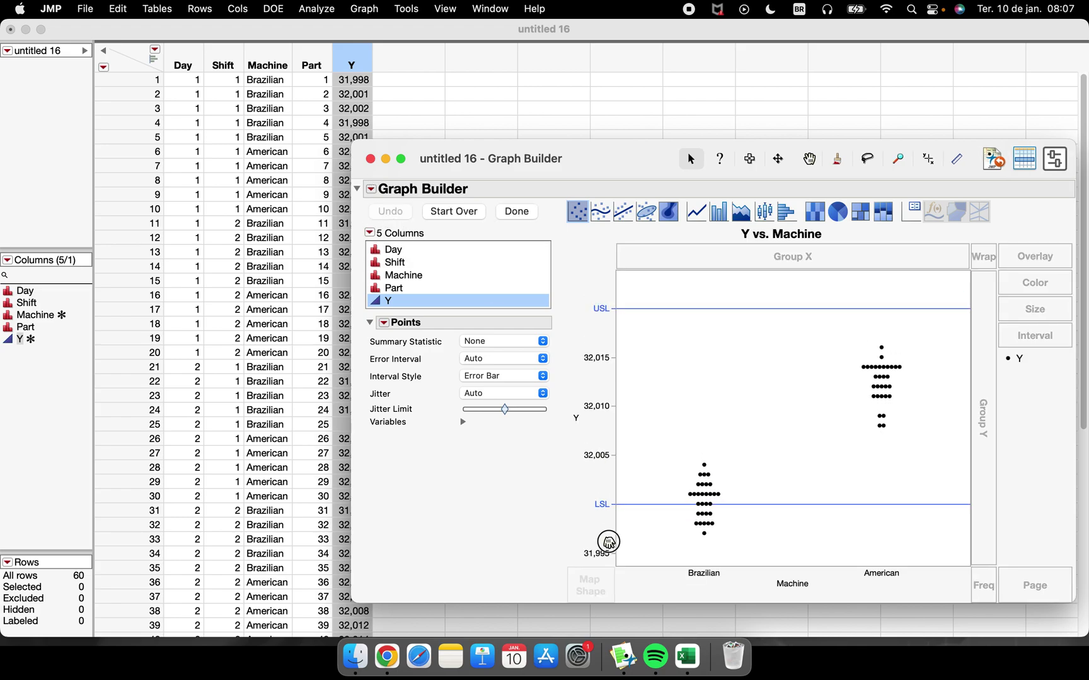
pyautogui.moveTo(608, 541); pyautogui.dragTo(607, 520)
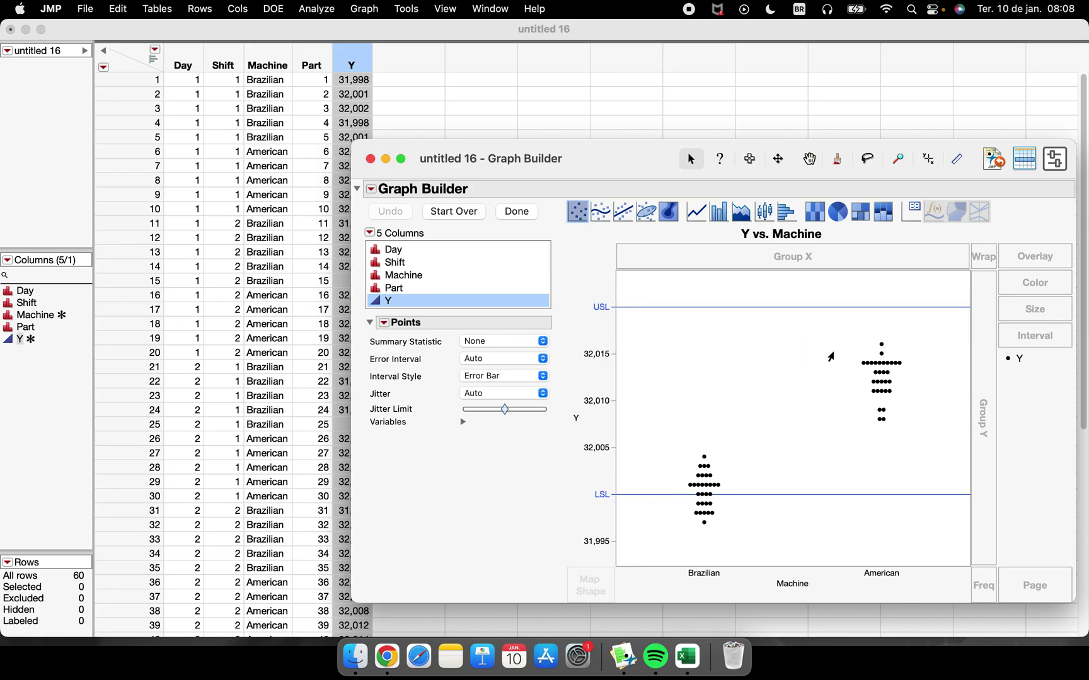
# Step: Reposition the Graph Builder window over the data table, compare both machines with the spec limits, and close the graph
pyautogui.moveTo(605, 177); pyautogui.dragTo(540, 154)
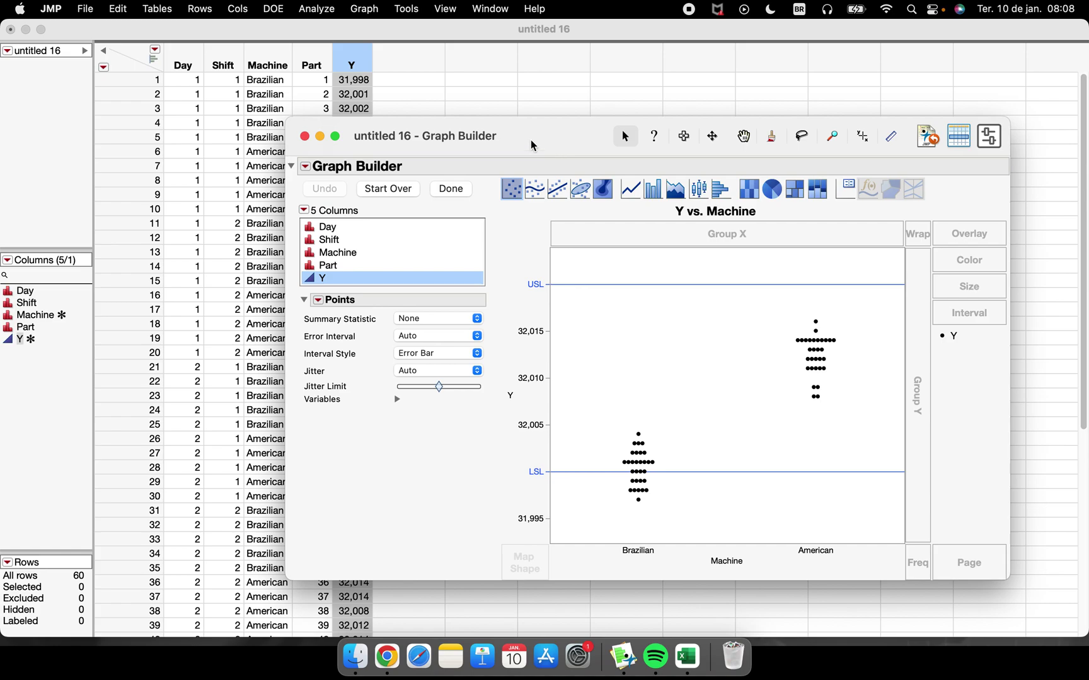
pyautogui.moveTo(551, 148); pyautogui.dragTo(505, 137)
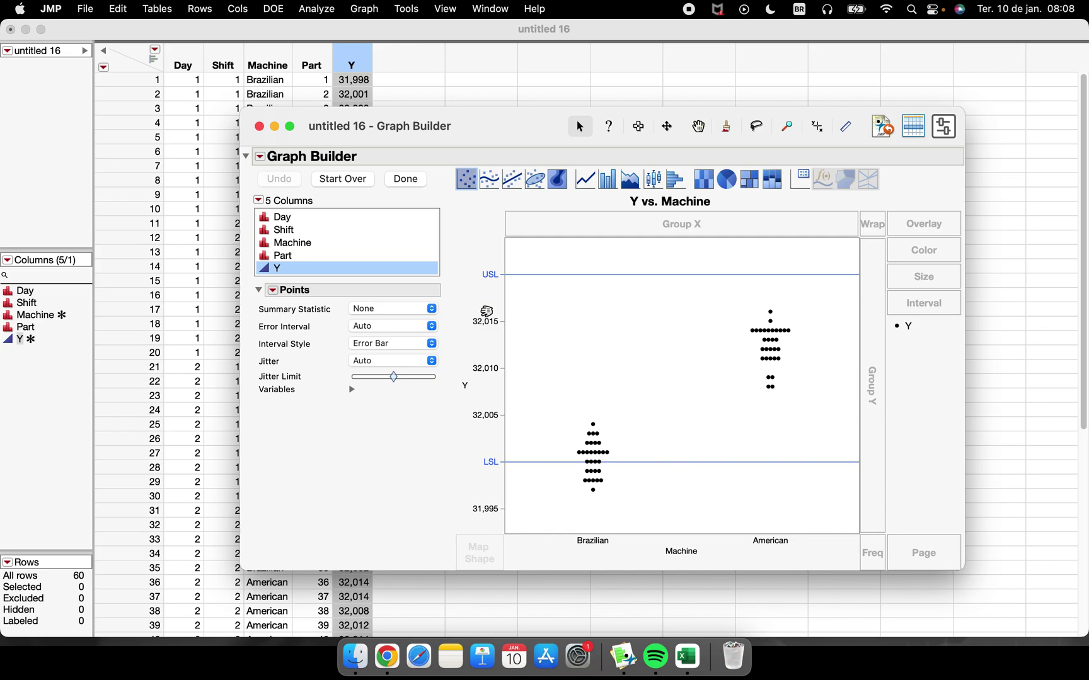
pyautogui.click(260, 127)
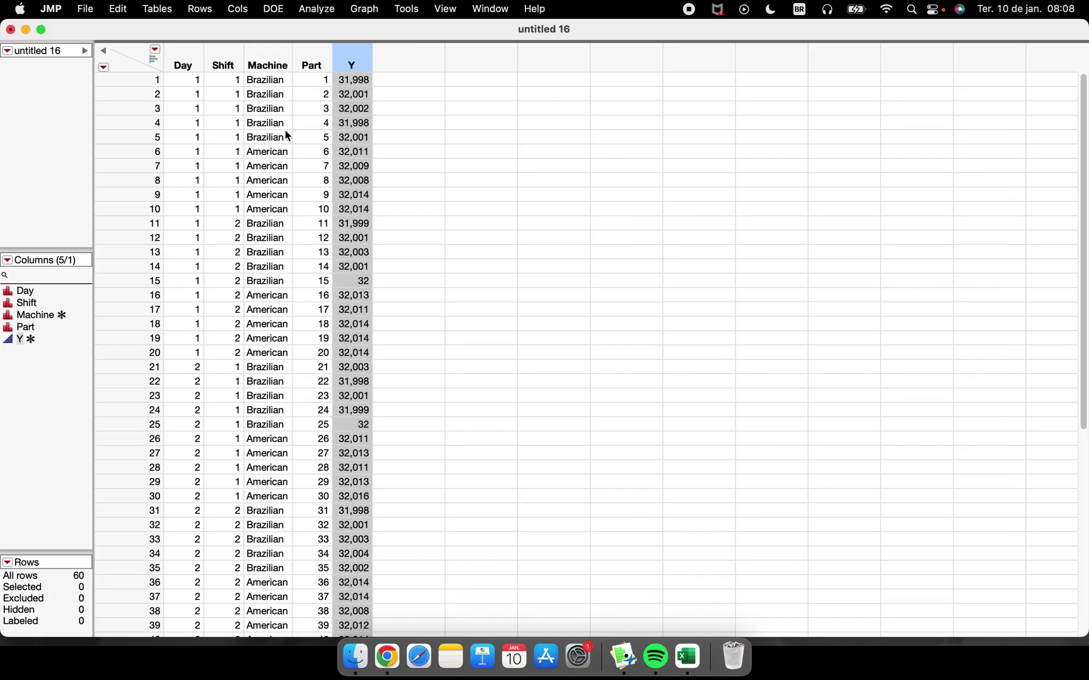
# Step: Sort the data table by the Y column in ascending order
pyautogui.click(349, 267)
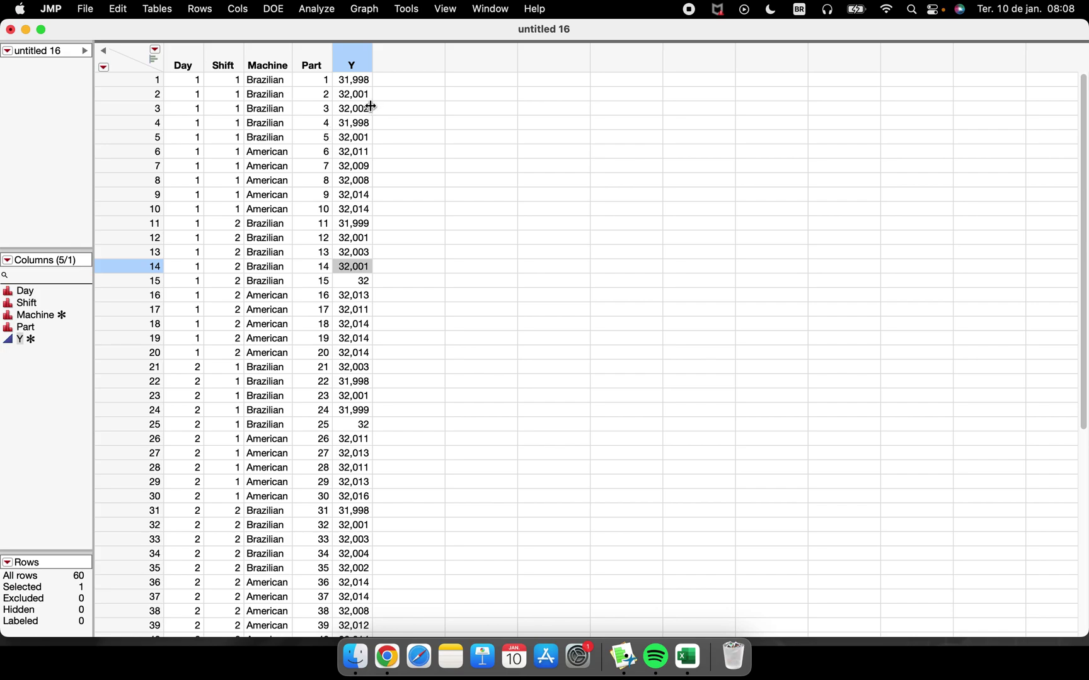
pyautogui.rightClick(363, 55)
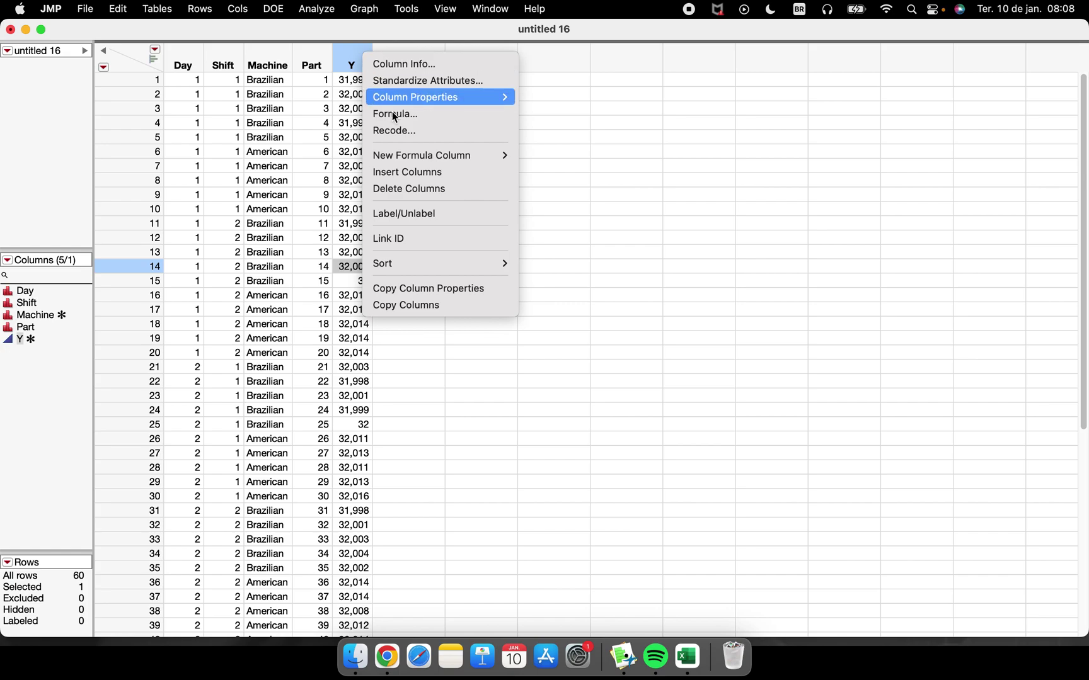
pyautogui.moveTo(473, 263)
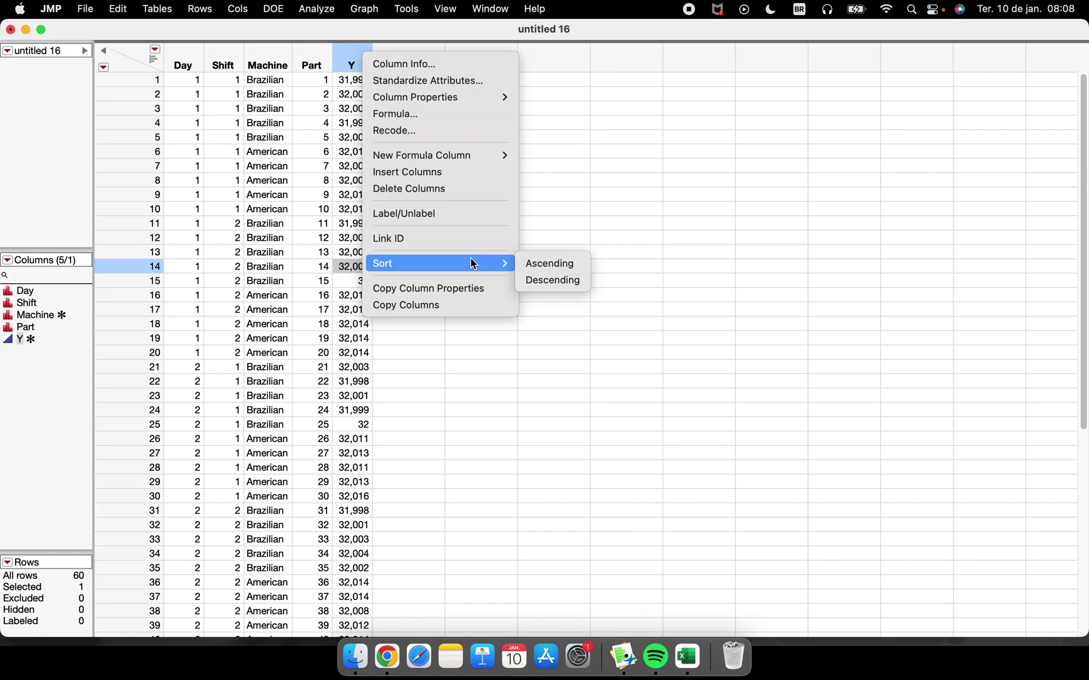
pyautogui.click(555, 264)
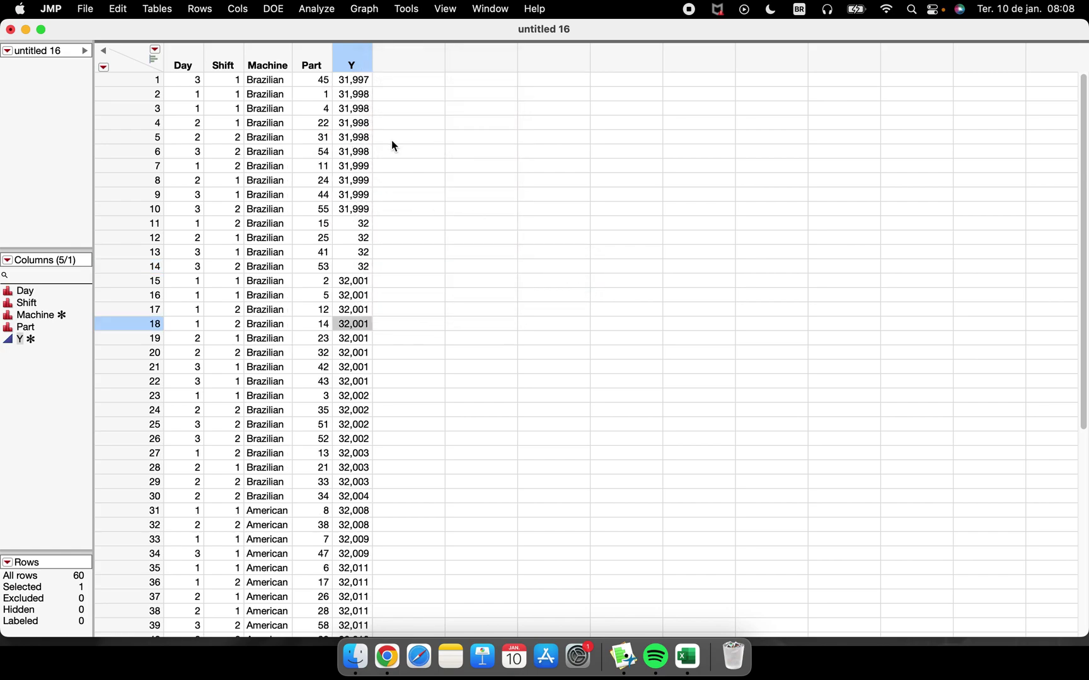
# Step: Check the smallest and largest Y values in the first and last rows, and undo the sort
pyautogui.click(369, 80)
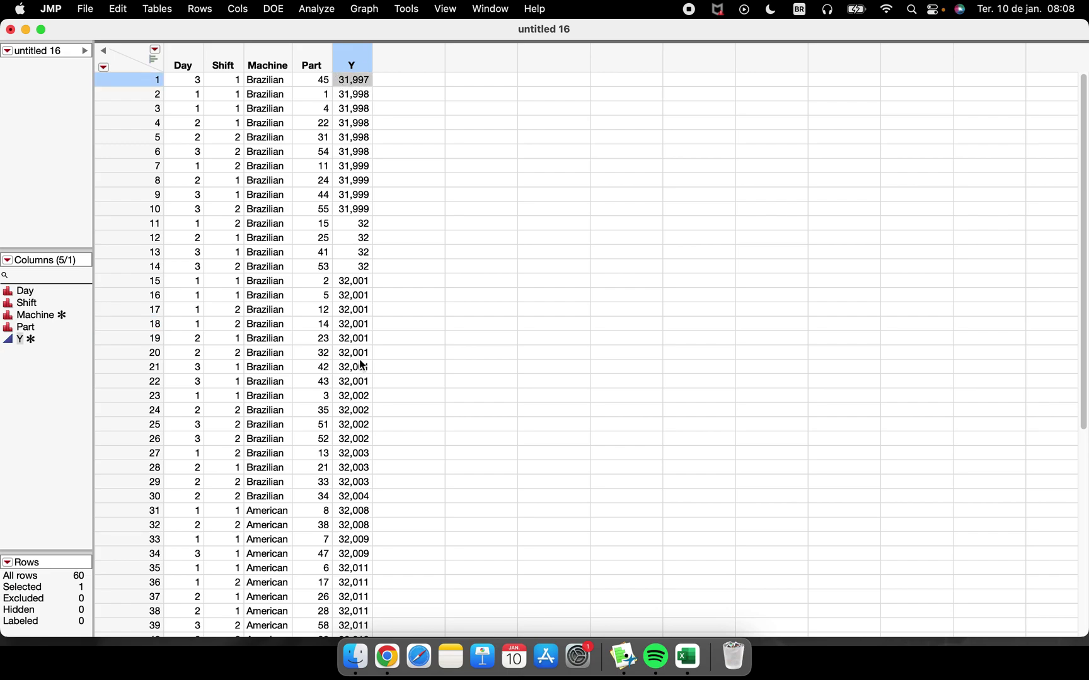
pyautogui.scroll(-7, 360, 365)
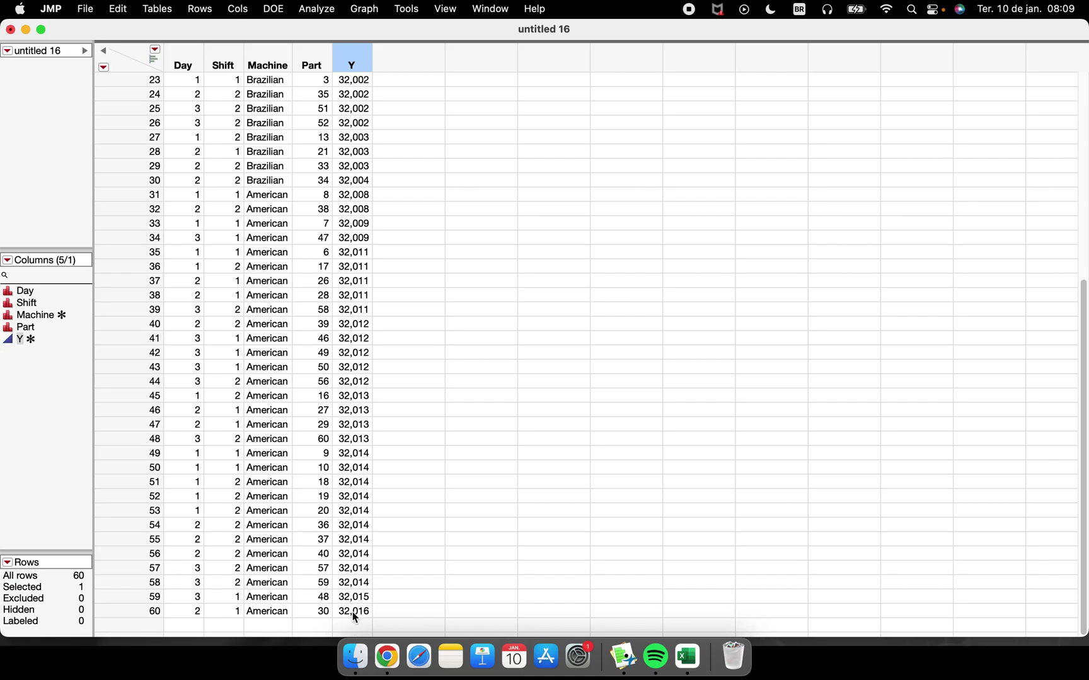
pyautogui.click(363, 617)
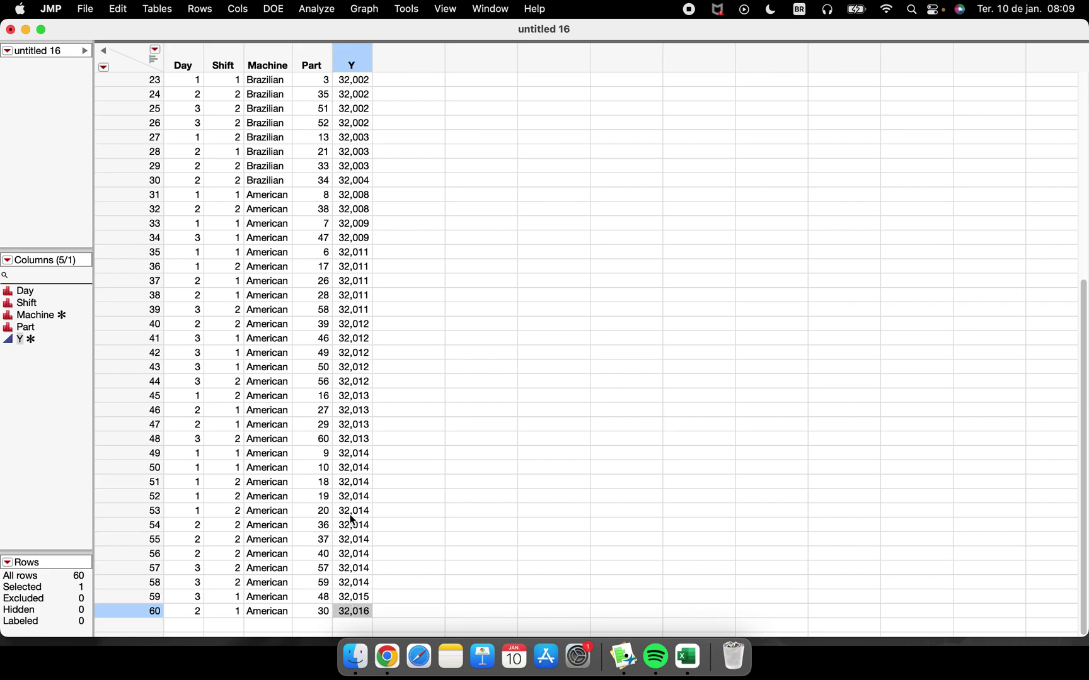
pyautogui.scroll(5, 352, 518)
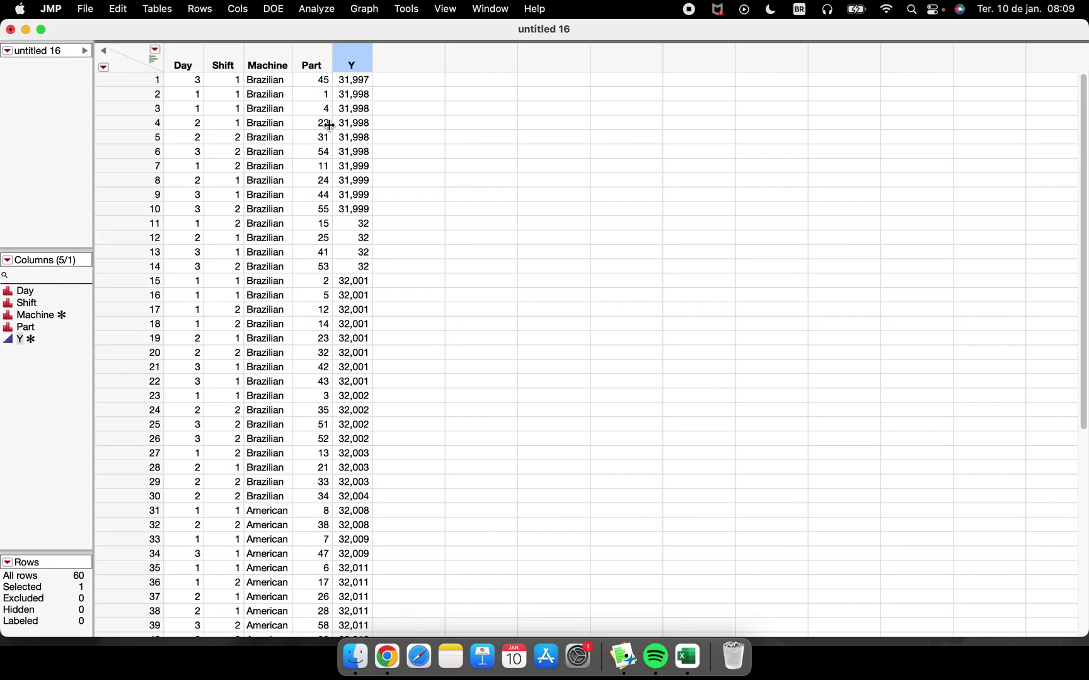
pyautogui.press('super+z')
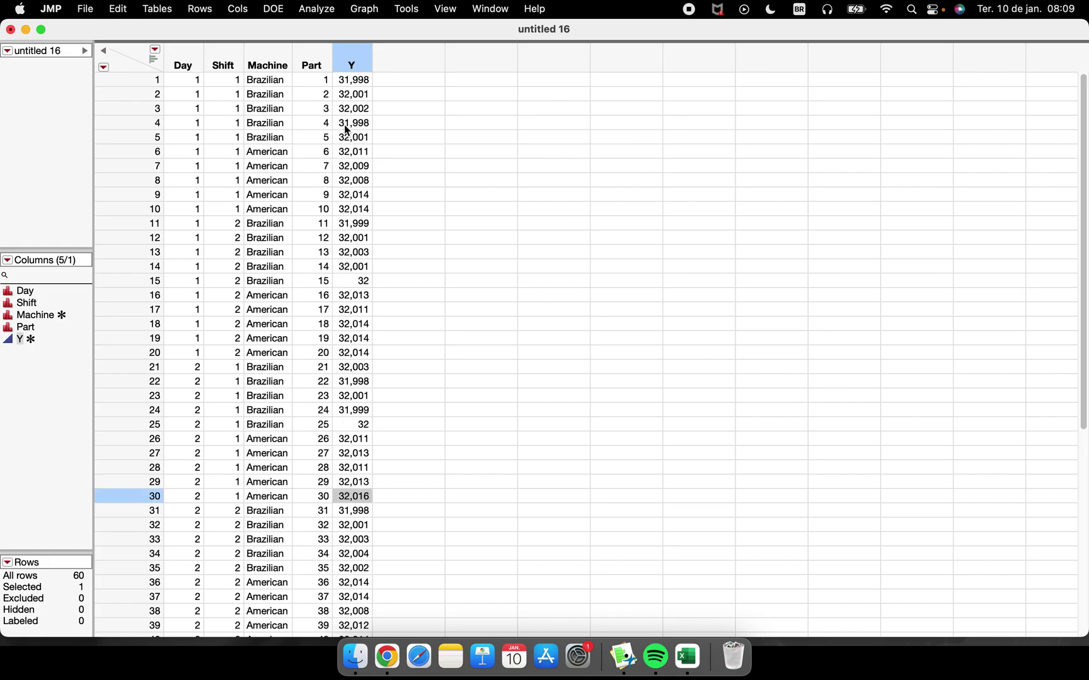
# Step: Look at the sort options for the Part column, leave them without sorting, and minimize the data table window
pyautogui.rightClick(315, 56)
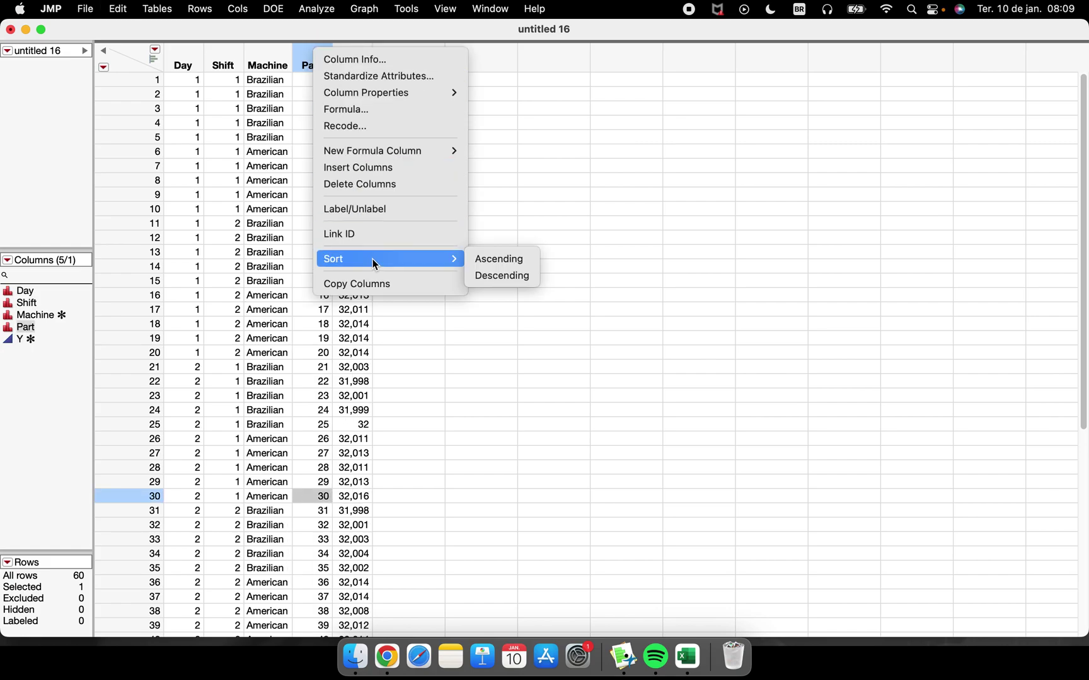
pyautogui.click(575, 401)
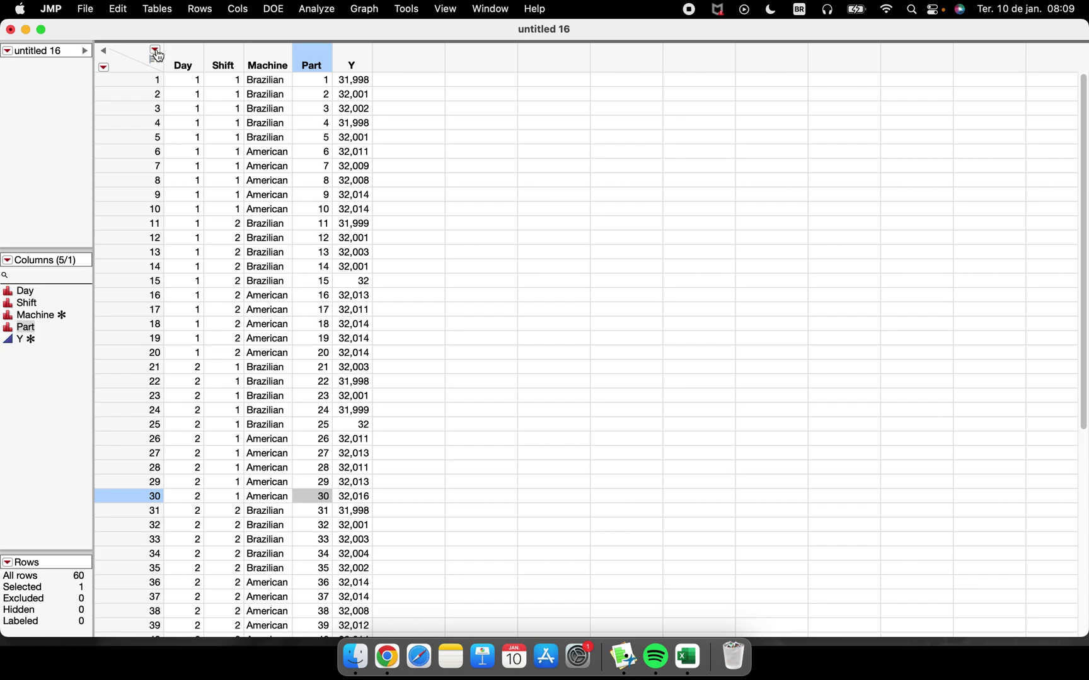
pyautogui.click(26, 29)
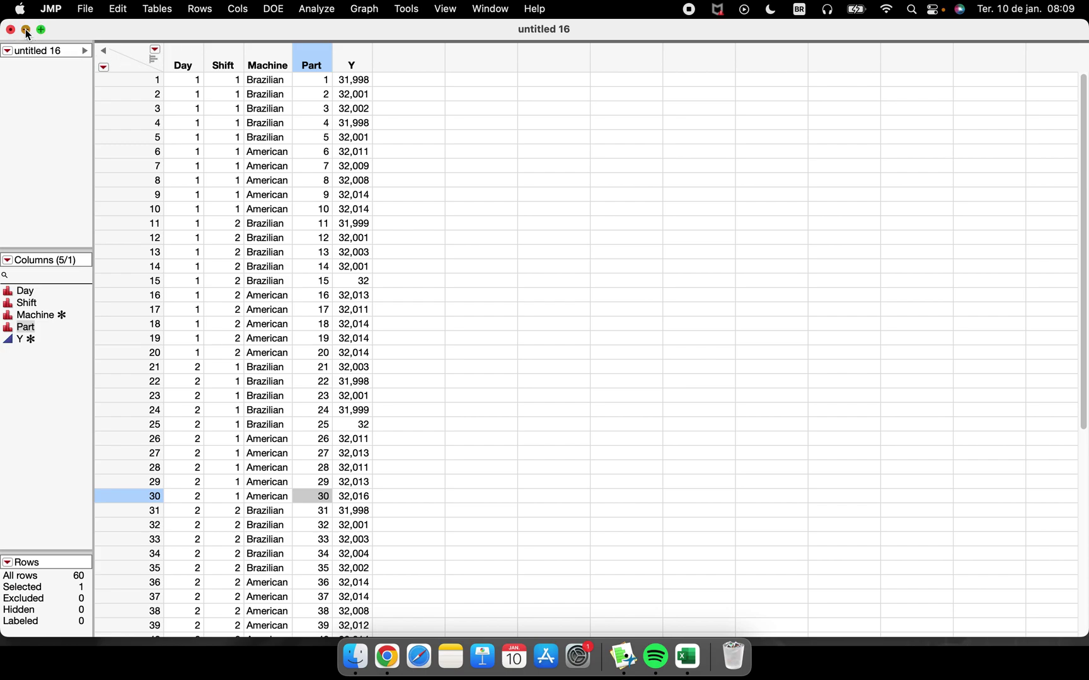